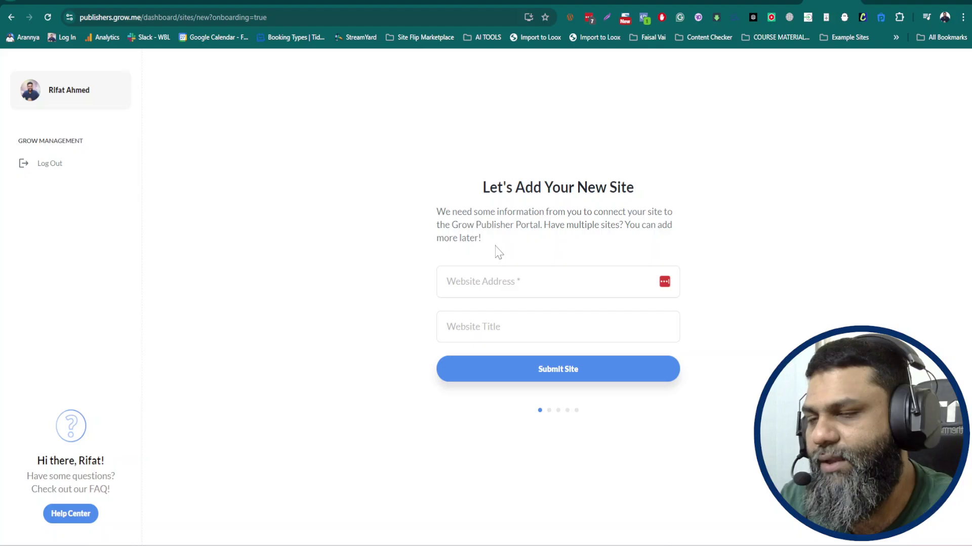
left_click(501, 282)
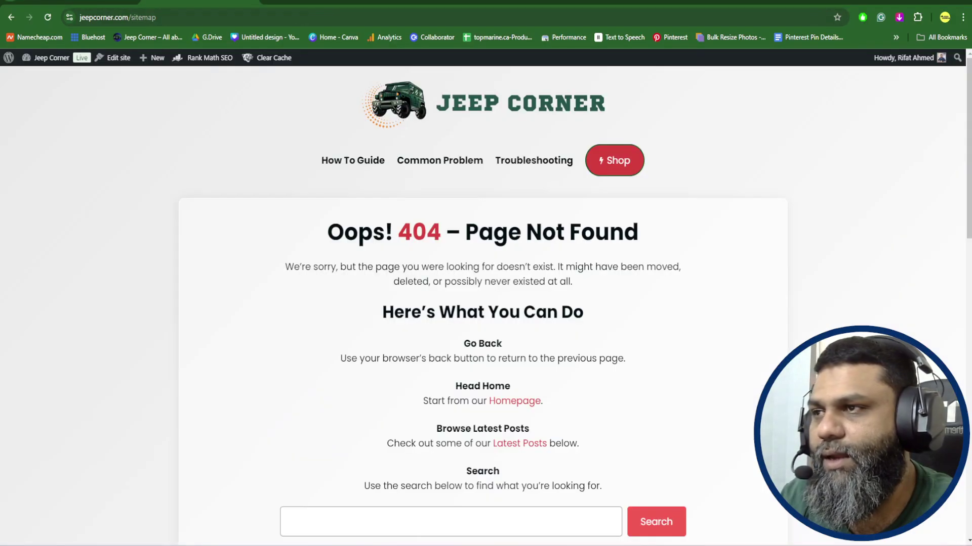
left_click(152, 16)
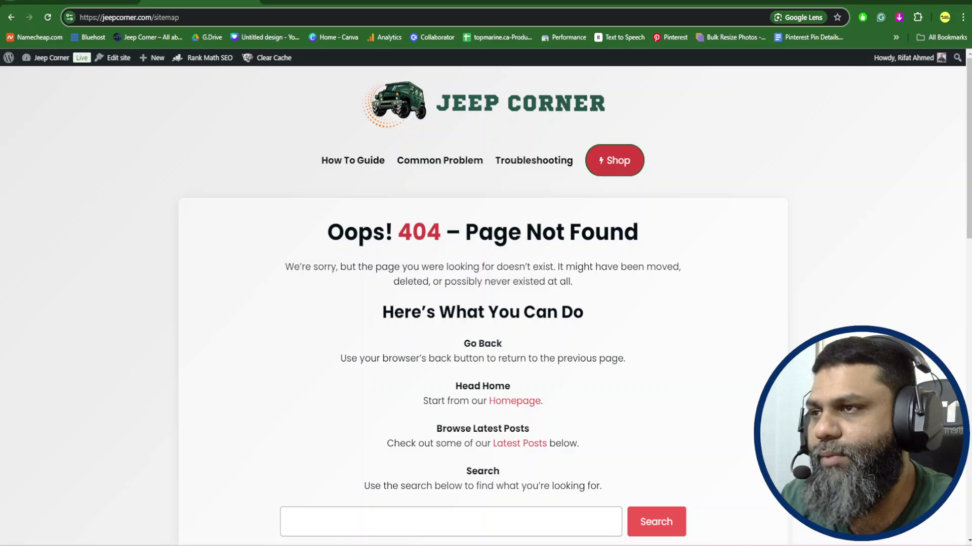
left_click_drag(152, 16, 72, 21)
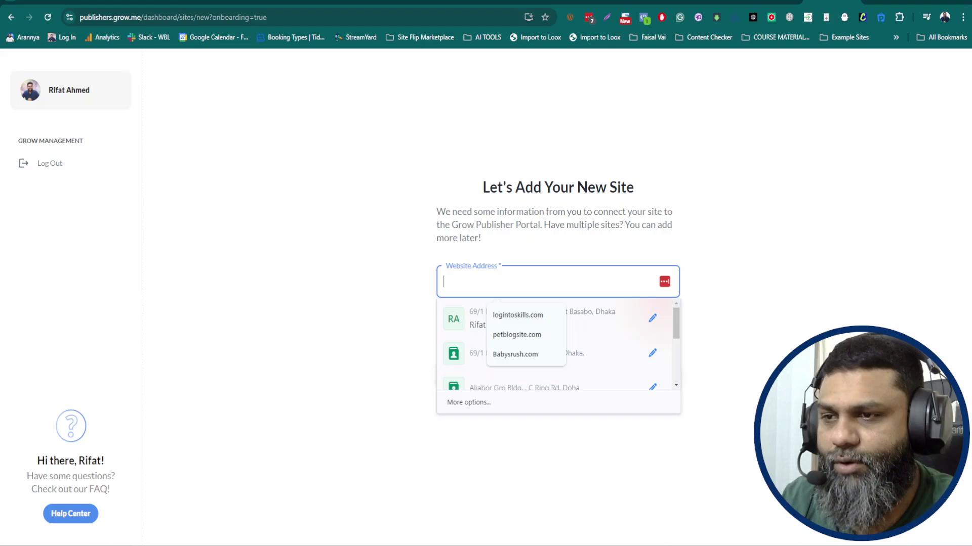
type("https://jeepcorner.com/")
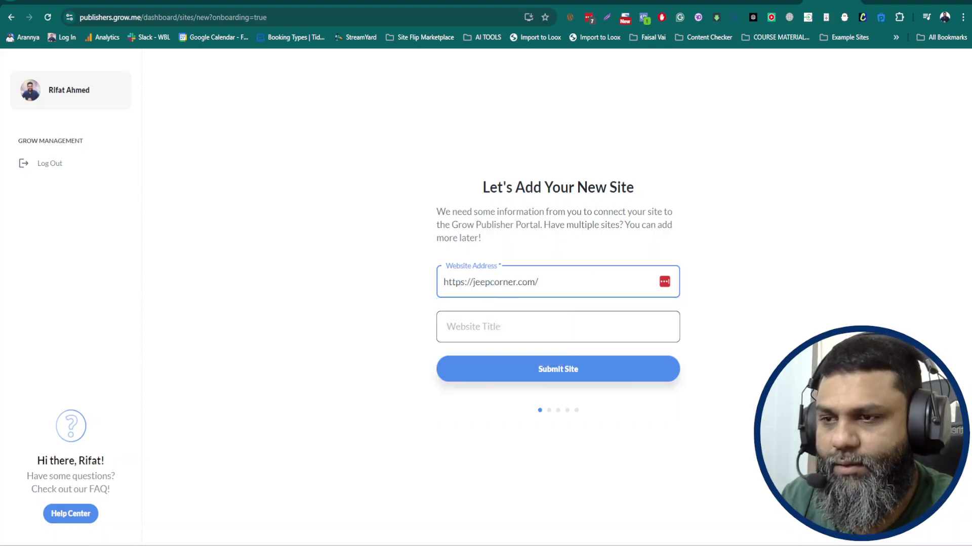
key("Tab")
type("J")
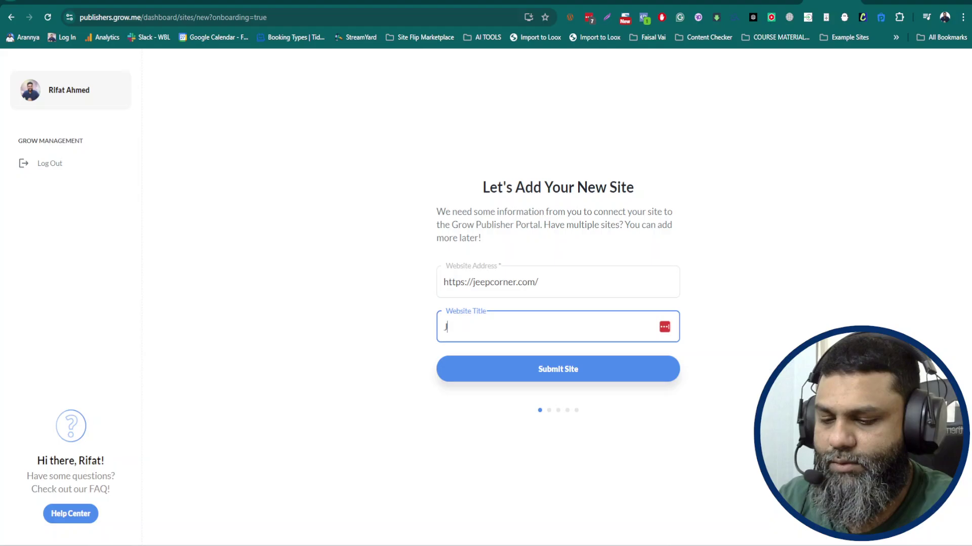
type("eep Cor")
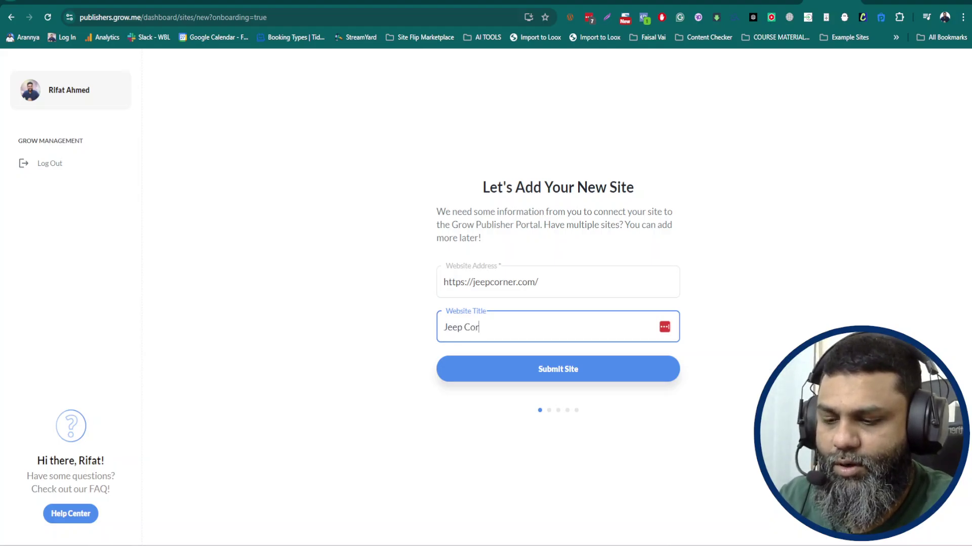
type("ner")
left_click(592, 378)
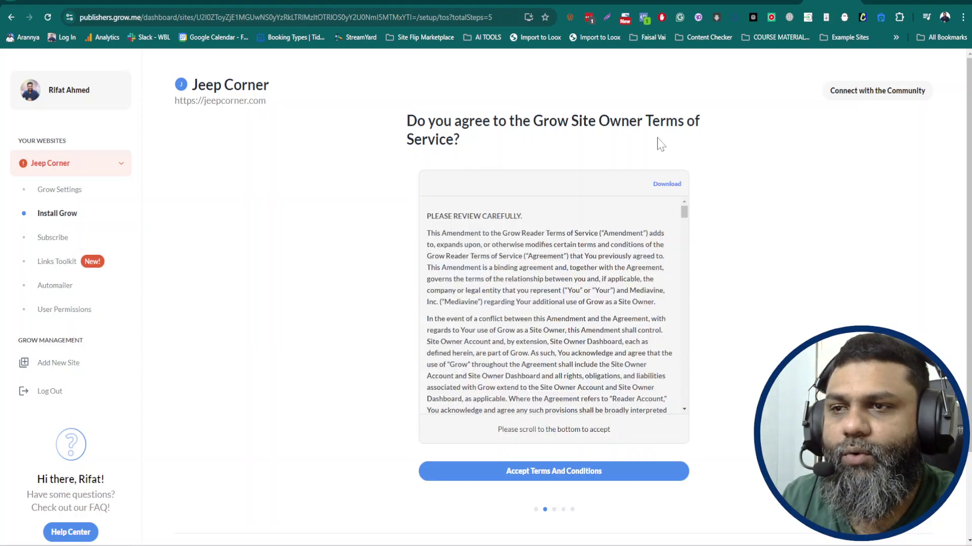
Tick 'I understand and agree' and accept the Grow Site Owner Terms of Service.
left_click(550, 472)
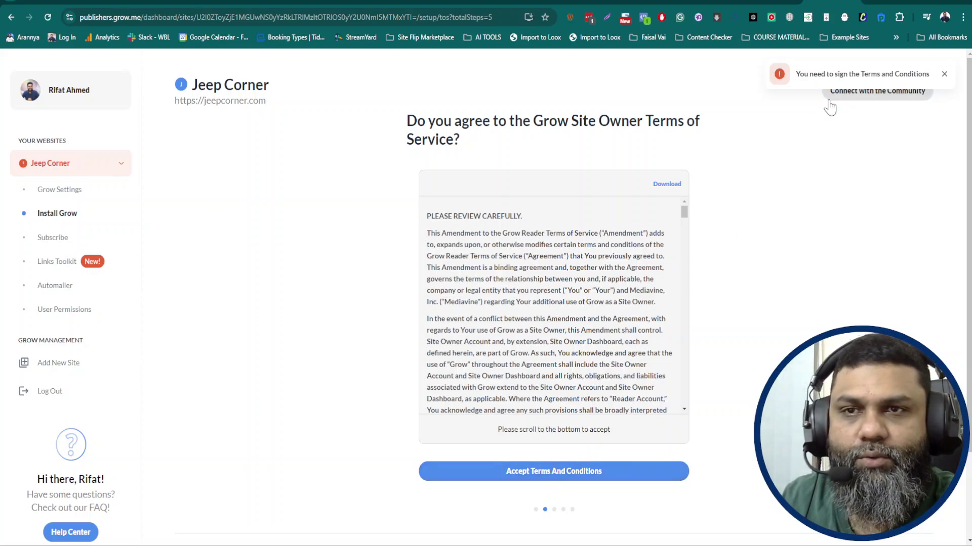
scroll(554, 319, "down", 5)
scroll(554, 320, "down", 5)
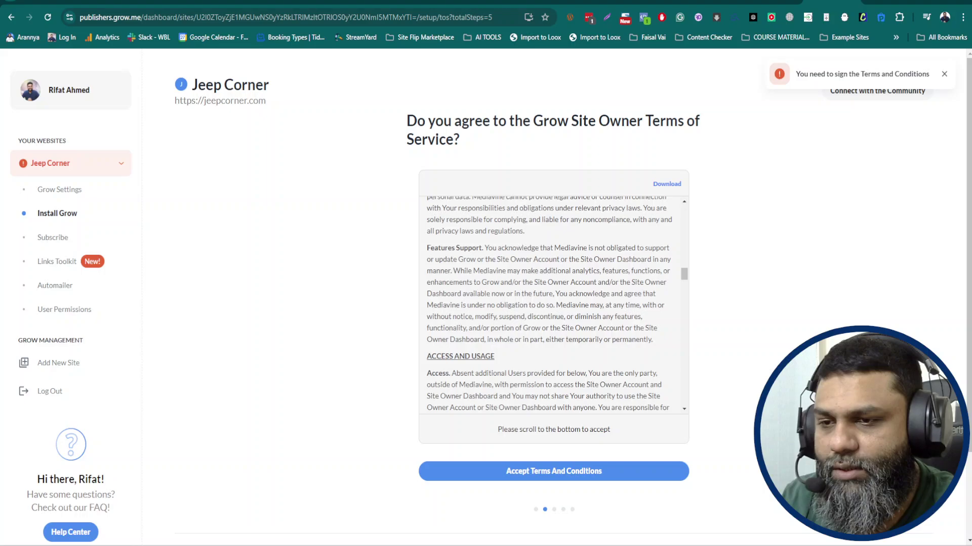
scroll(554, 319, "down", 5)
scroll(554, 319, "down", 5)
scroll(645, 392, "down", 5)
scroll(646, 392, "down", 5)
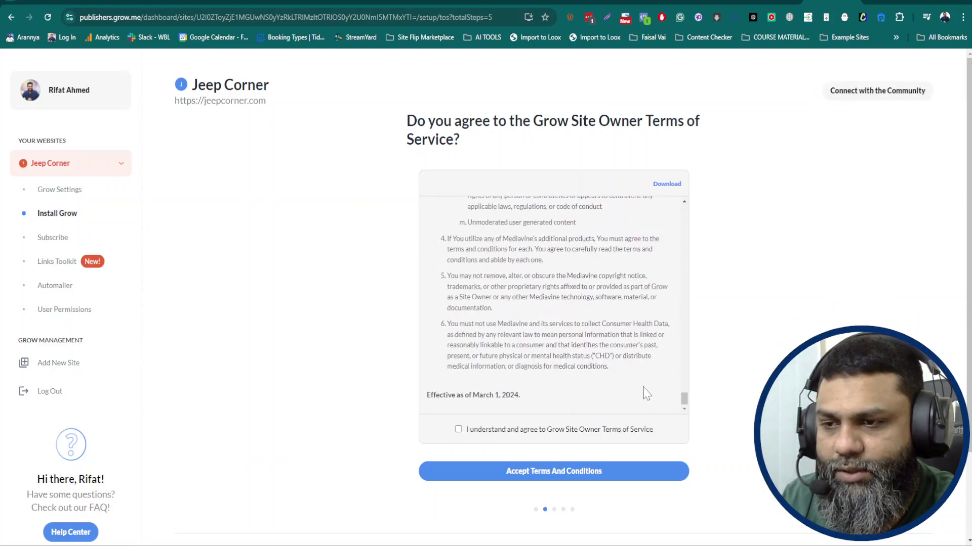
left_click(458, 431)
left_click(524, 472)
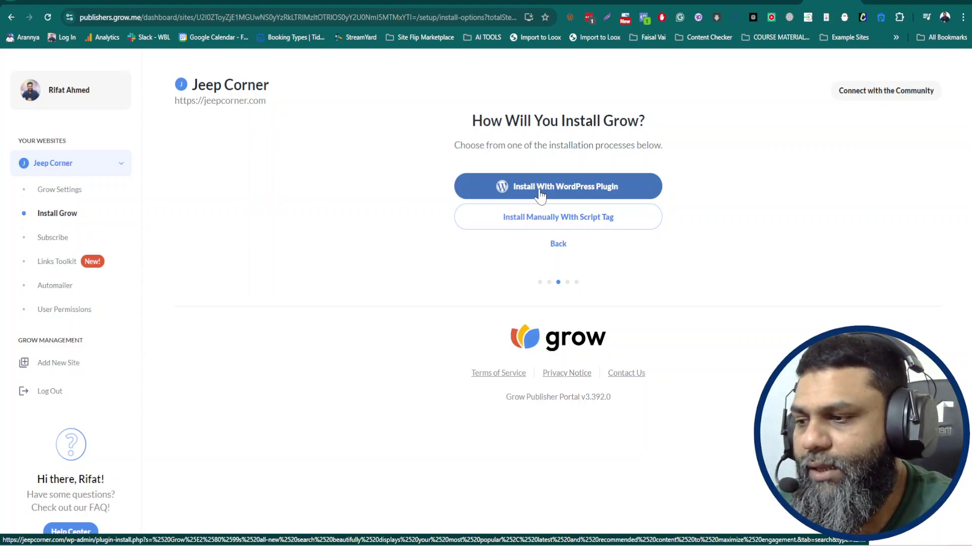
Open the Grow WordPress plugin install link in a new tab of the Jeep Corner site.
right_click(540, 193)
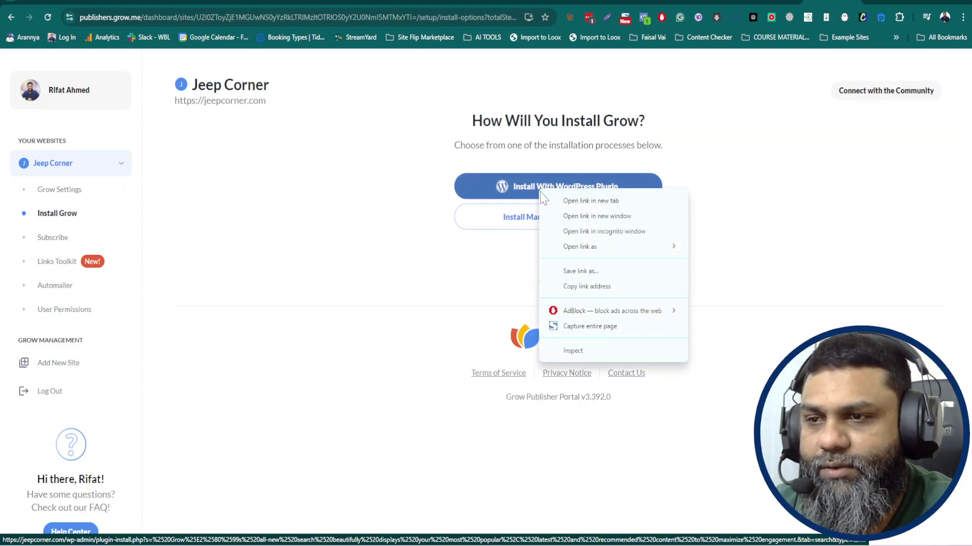
left_click(587, 287)
key("alt+Tab")
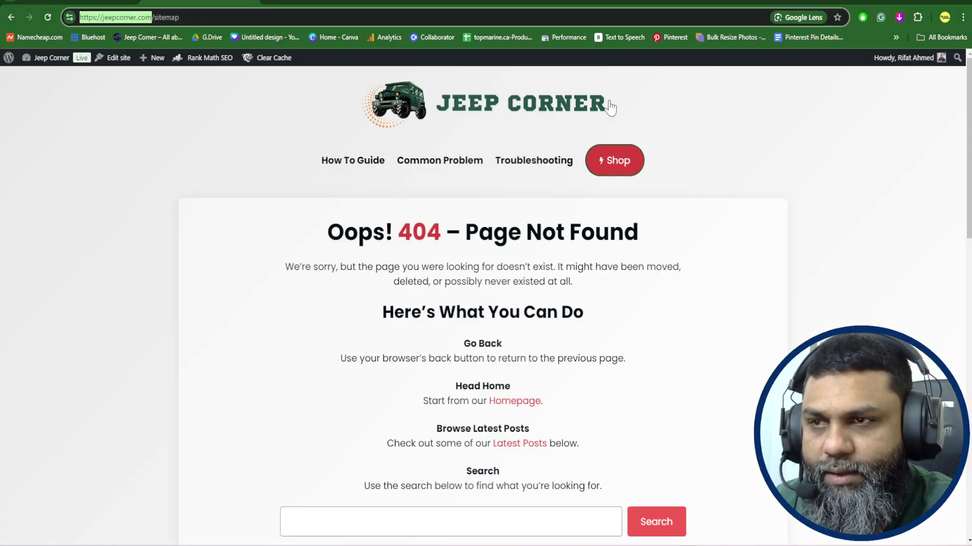
key("ctrl+t")
key("ctrl+v")
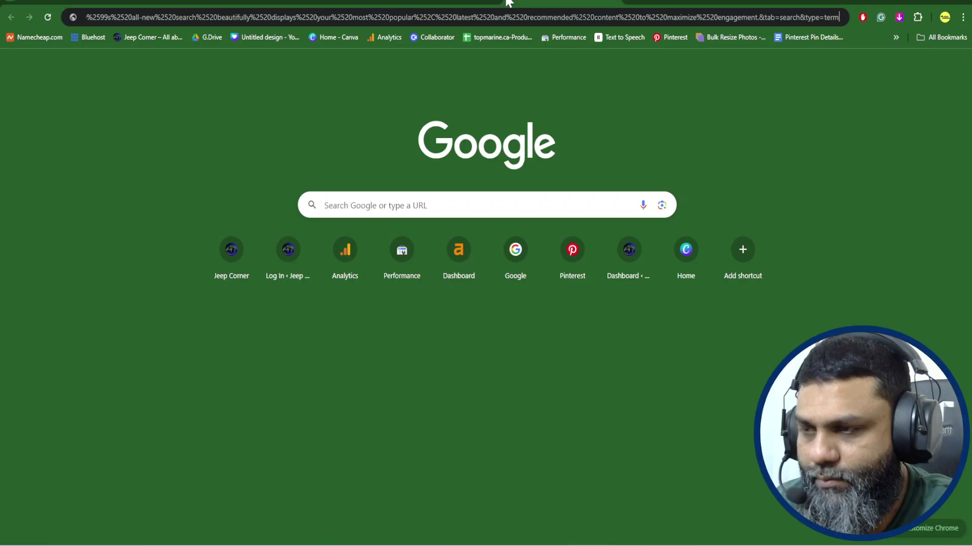
key("Return")
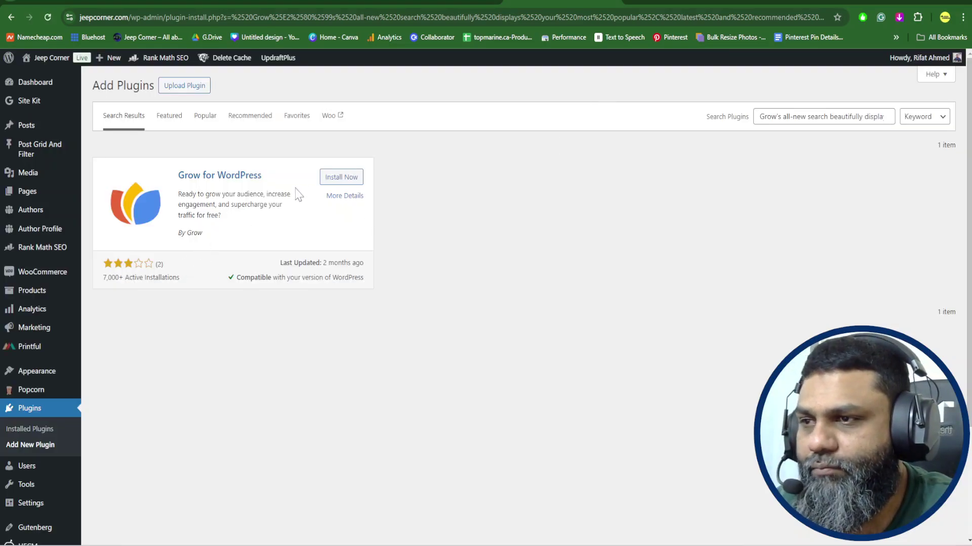
Install the Grow for WordPress plugin on Jeep Corner and activate it.
left_click(341, 180)
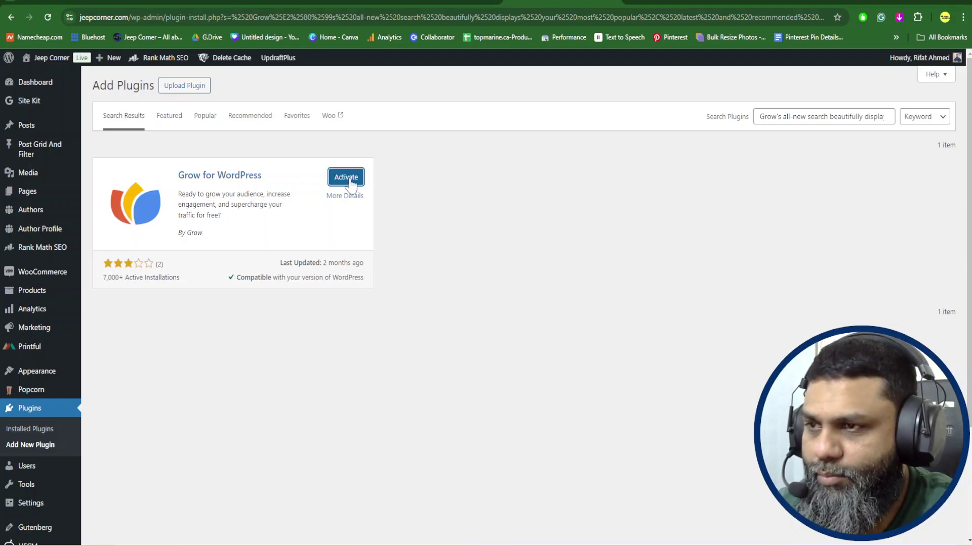
left_click(348, 180)
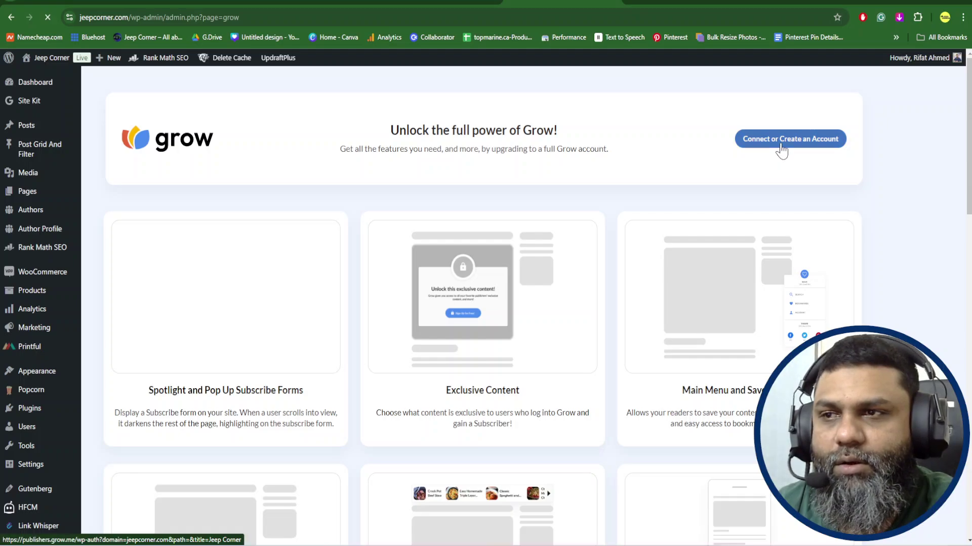
Sign in to the Grow publisher account from the WordPress Grow page.
left_click(782, 141)
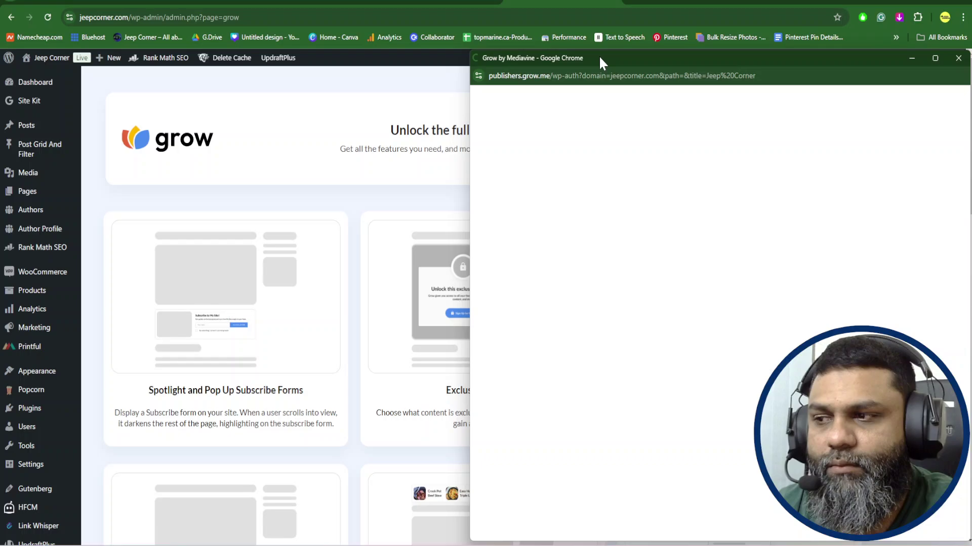
left_click_drag(599, 55, 540, 50)
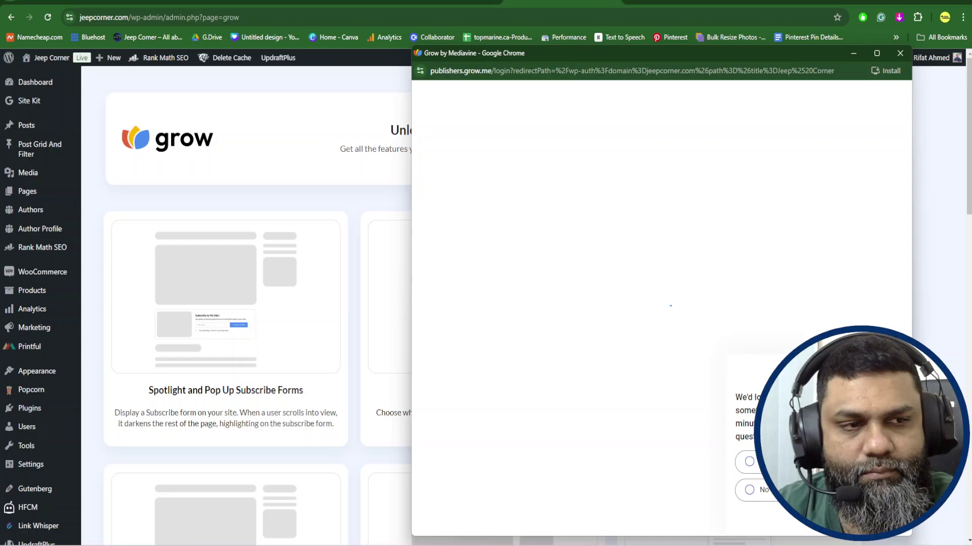
left_click(653, 440)
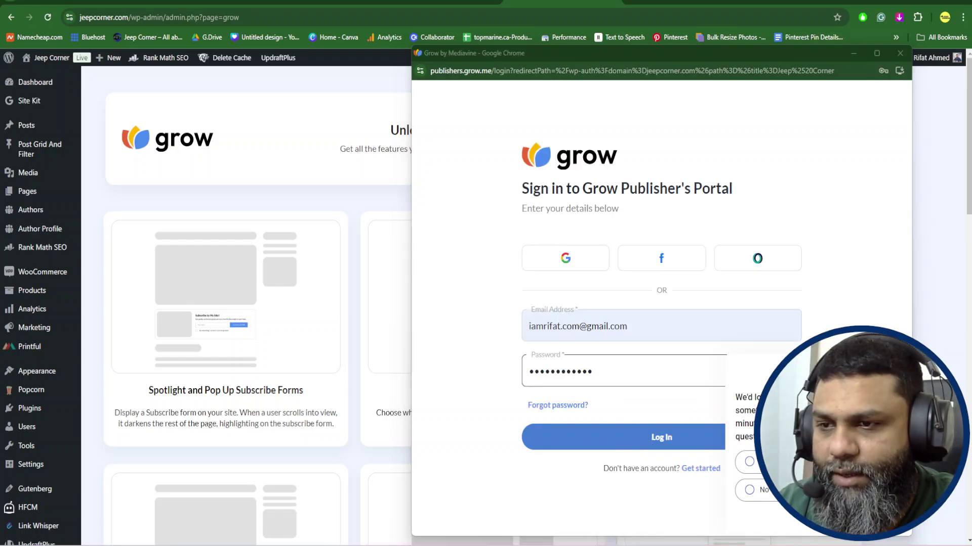
left_click(624, 441)
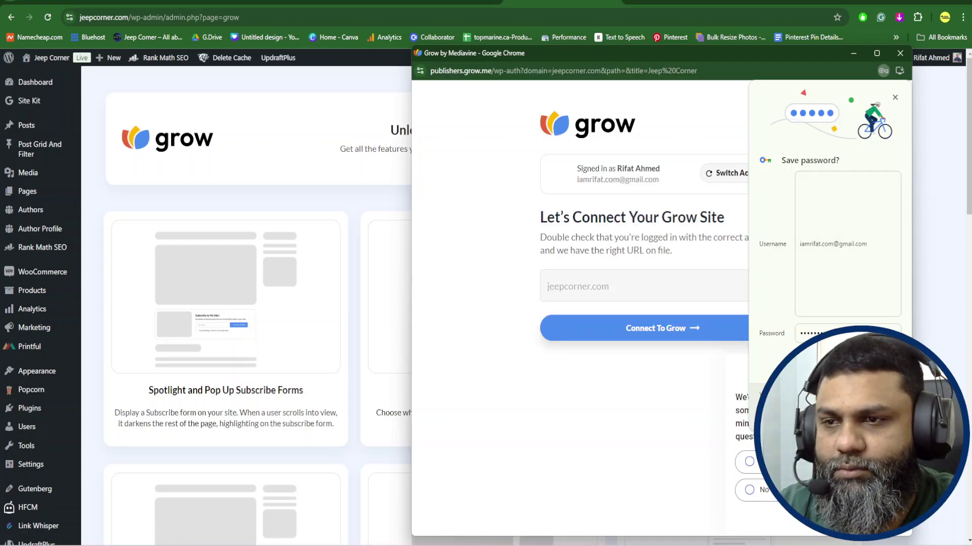
Connect Jeep Corner to Grow, grant permission, and continue to Customize Grow.
left_click_drag(580, 289, 619, 292)
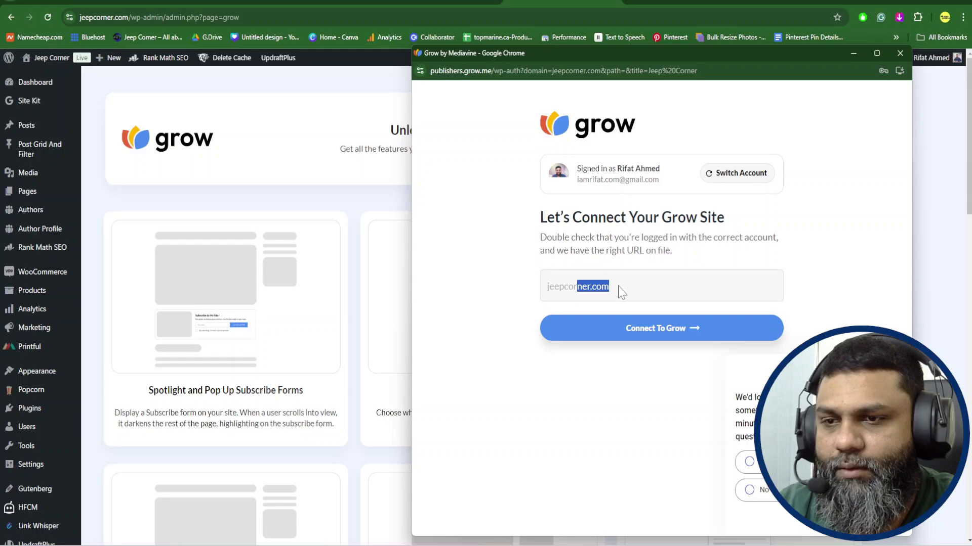
left_click(666, 328)
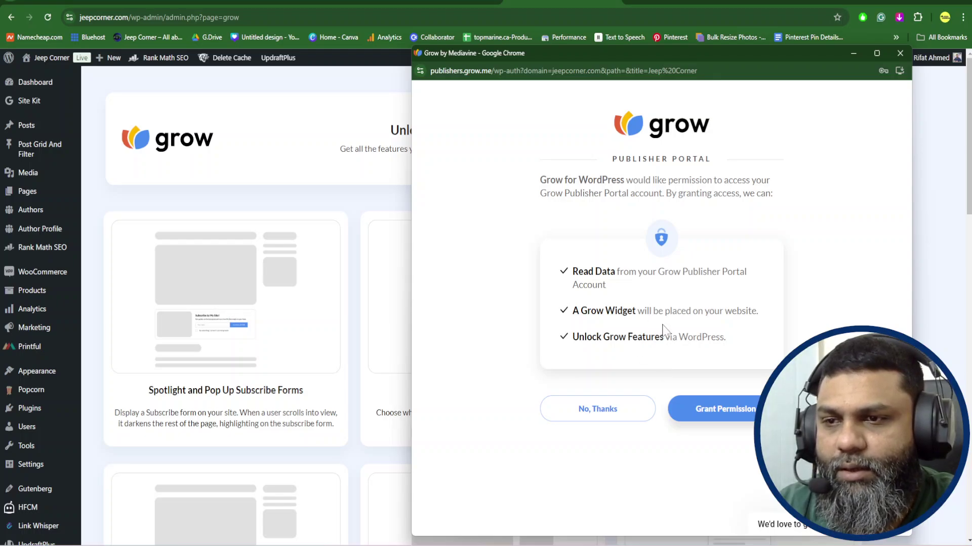
left_click(735, 418)
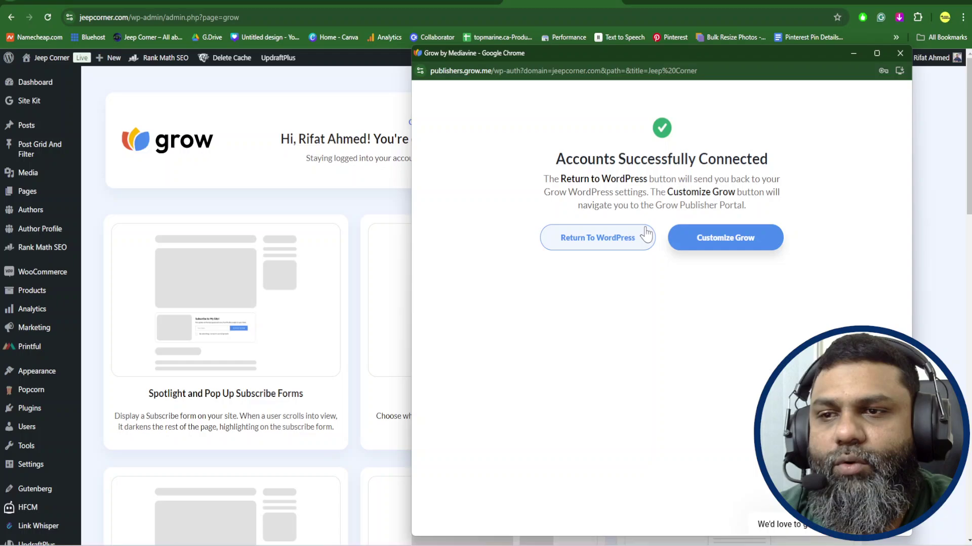
left_click(732, 240)
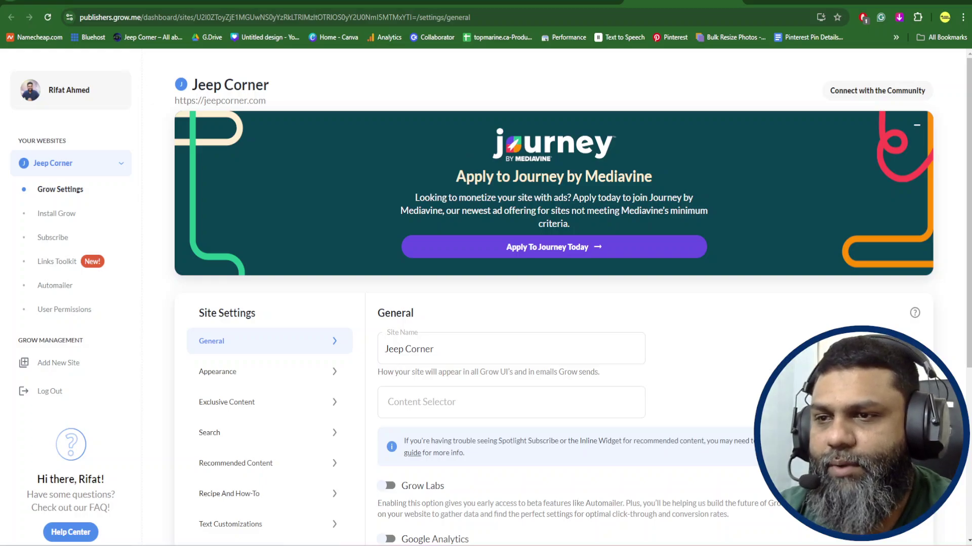
scroll(391, 275, "down", 2)
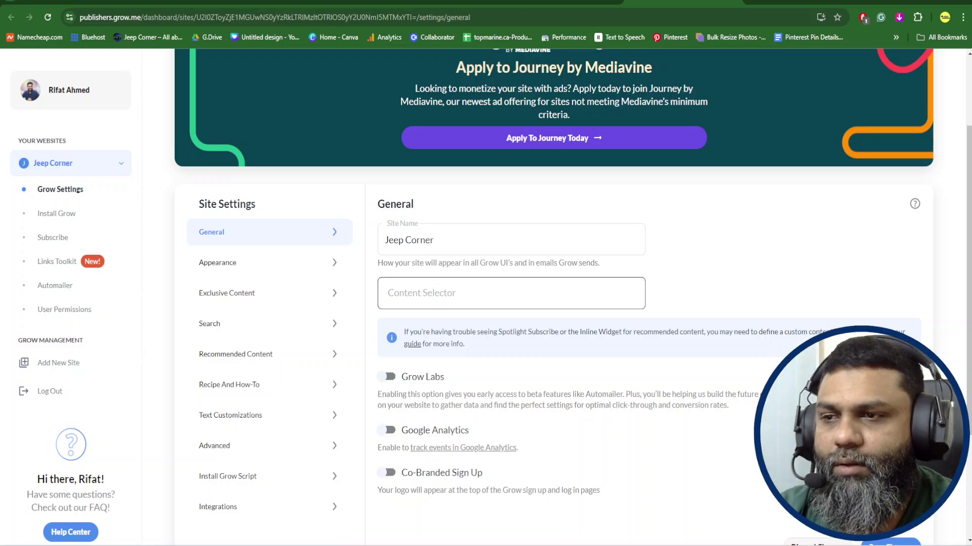
left_click(577, 294)
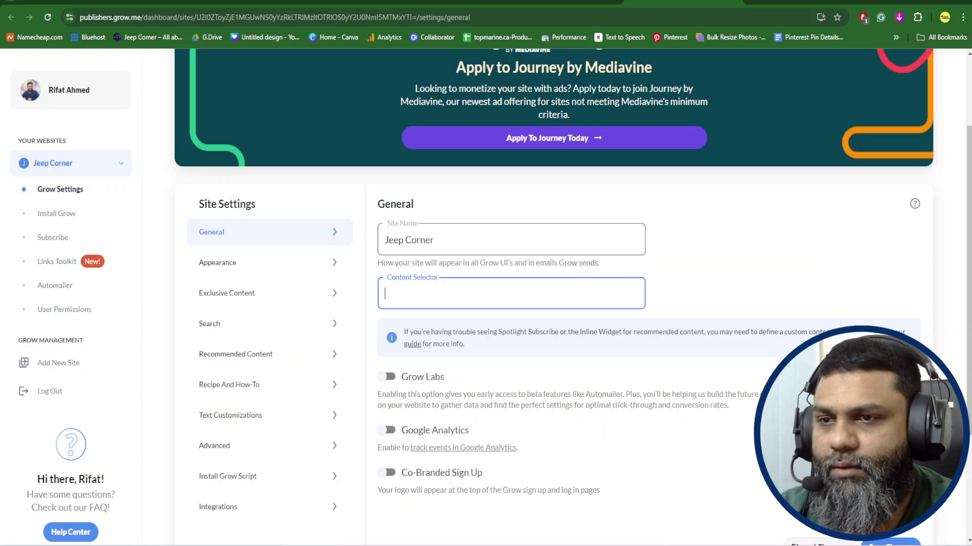
scroll(549, 245, "down", 3)
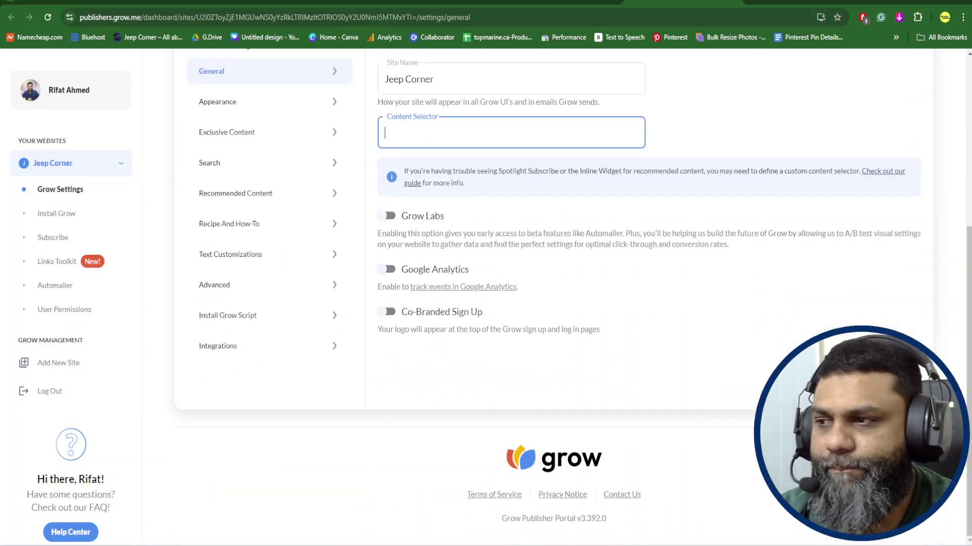
scroll(556, 258, "up", 3)
scroll(556, 258, "up", 2)
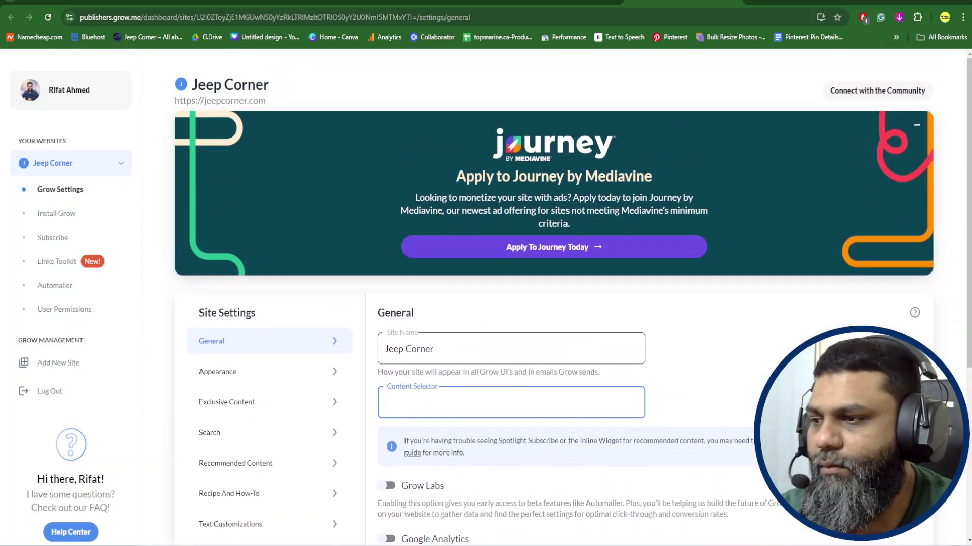
Begin the Journey application, keeping United States of America as the country.
left_click(557, 258)
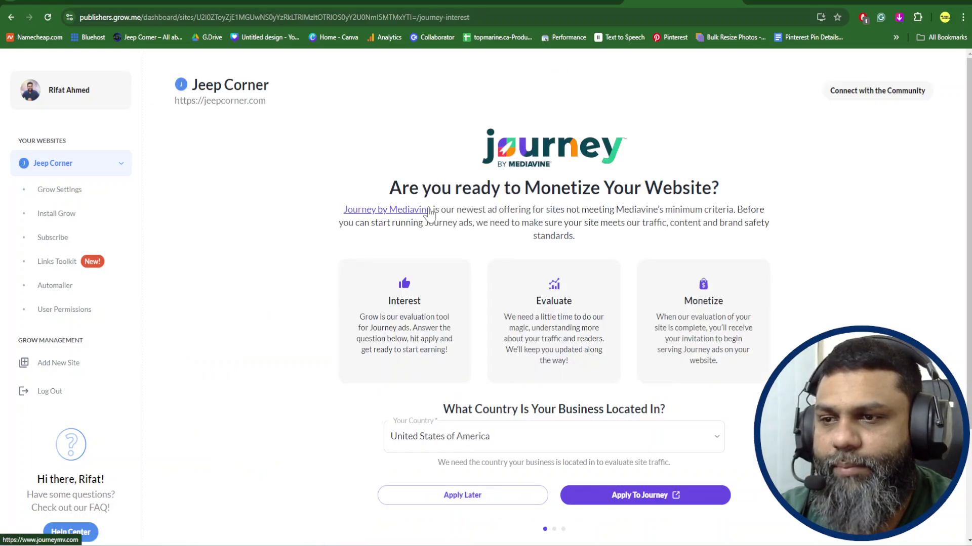
scroll(645, 282, "down", 2)
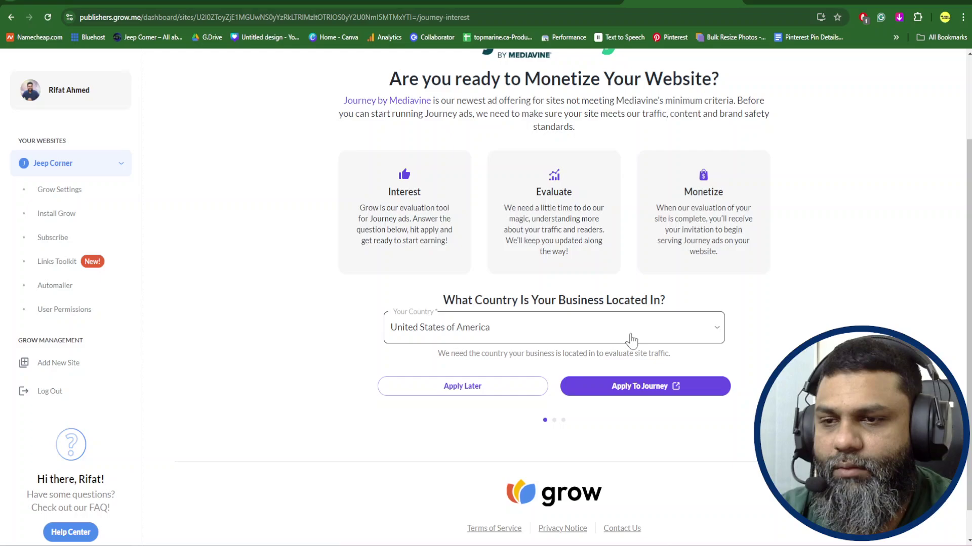
scroll(524, 210, "up", 2)
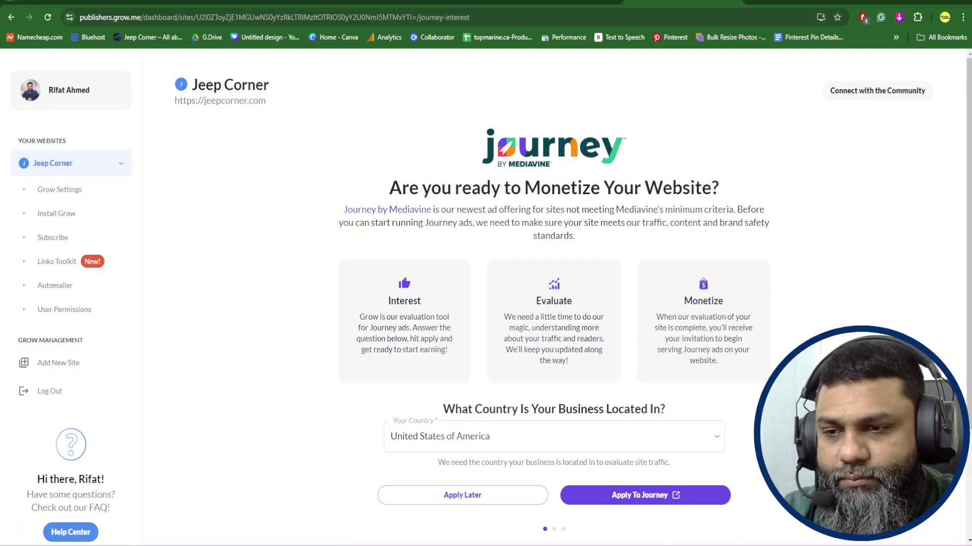
left_click(650, 502)
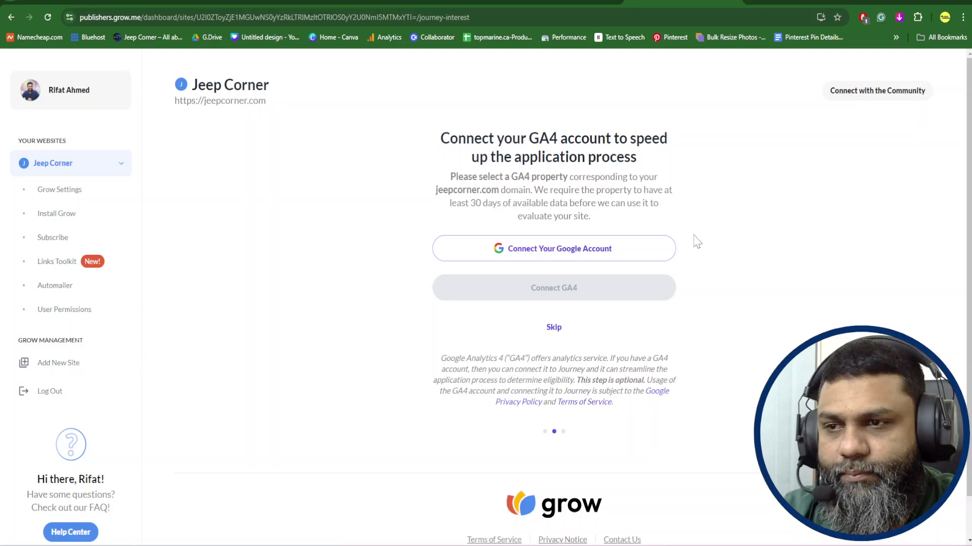
Sign in with Google and grant the Mediavine Dashboard access to Analytics data.
left_click(533, 255)
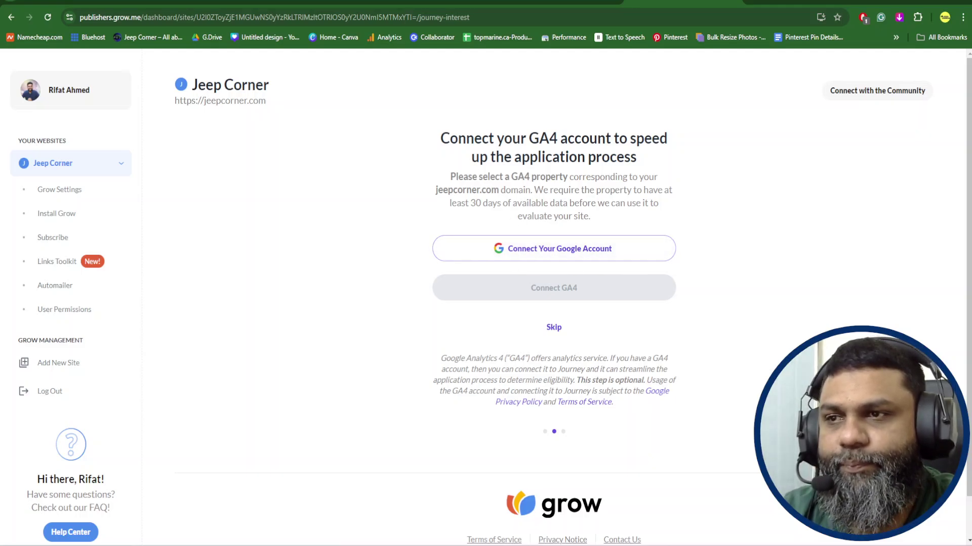
left_click(545, 255)
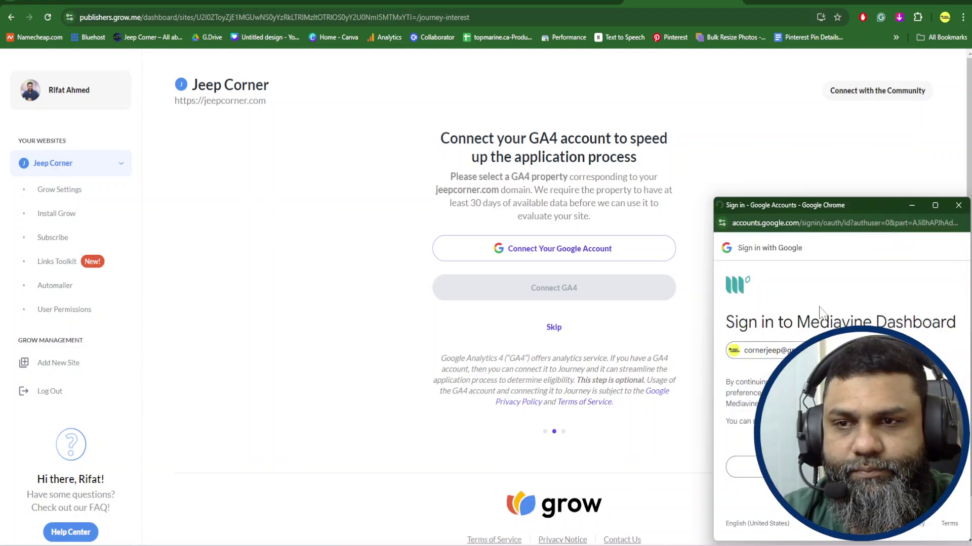
left_click(911, 467)
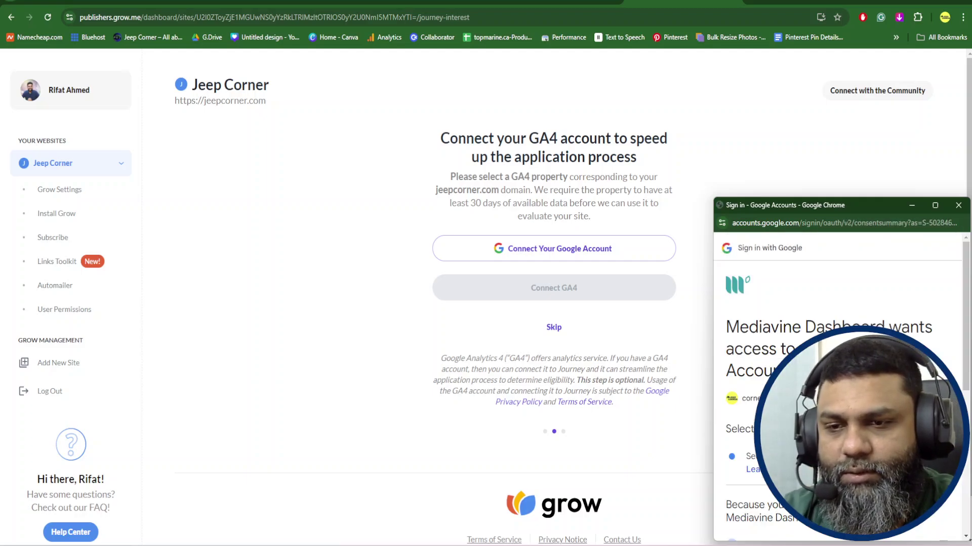
scroll(833, 319, "down", 5)
scroll(833, 319, "up", 2)
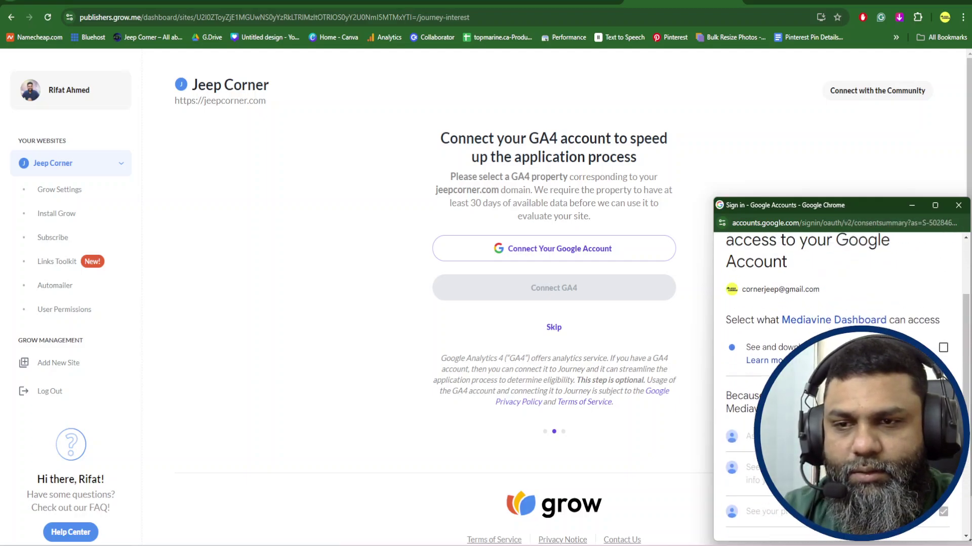
left_click(943, 347)
scroll(943, 348, "down", 4)
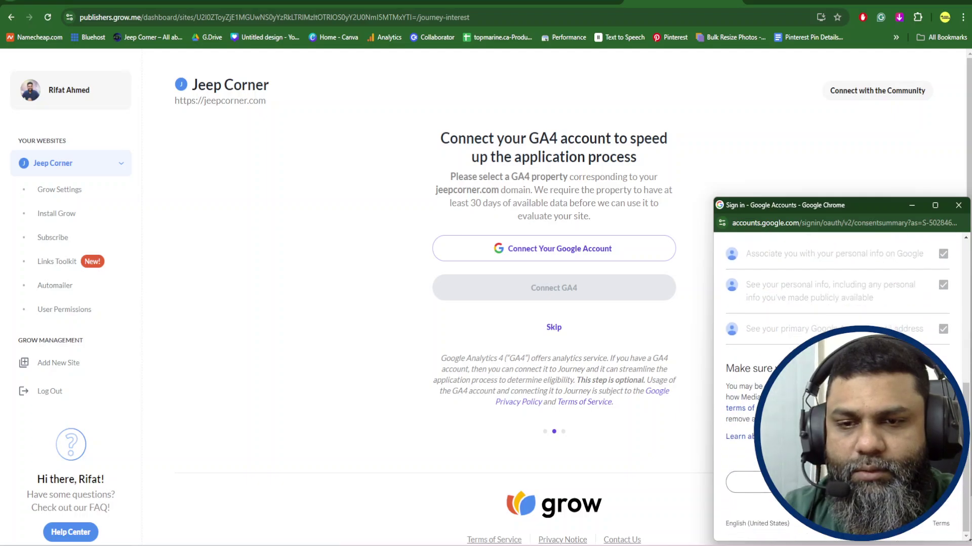
left_click(911, 482)
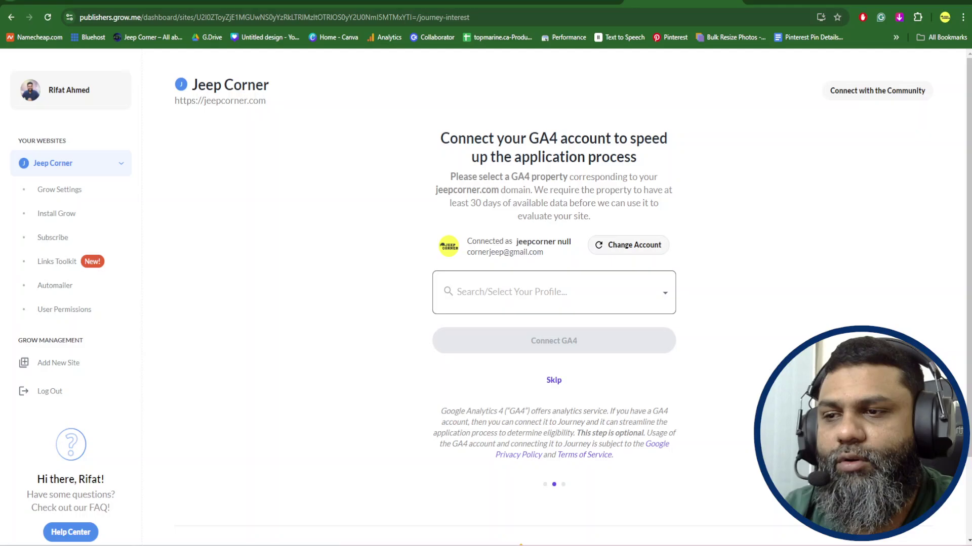
Select the jeepcorner.com GA4 property and connect it.
left_click(662, 295)
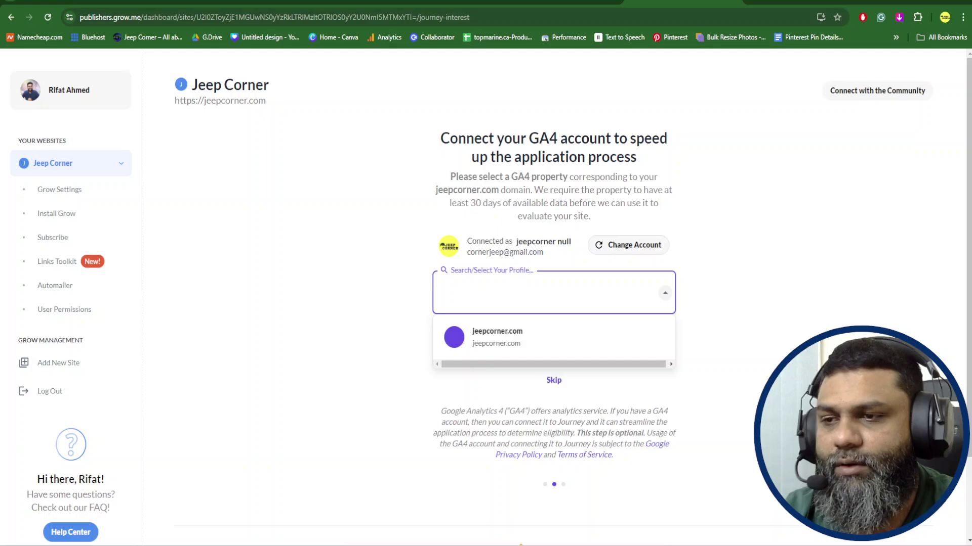
left_click(501, 350)
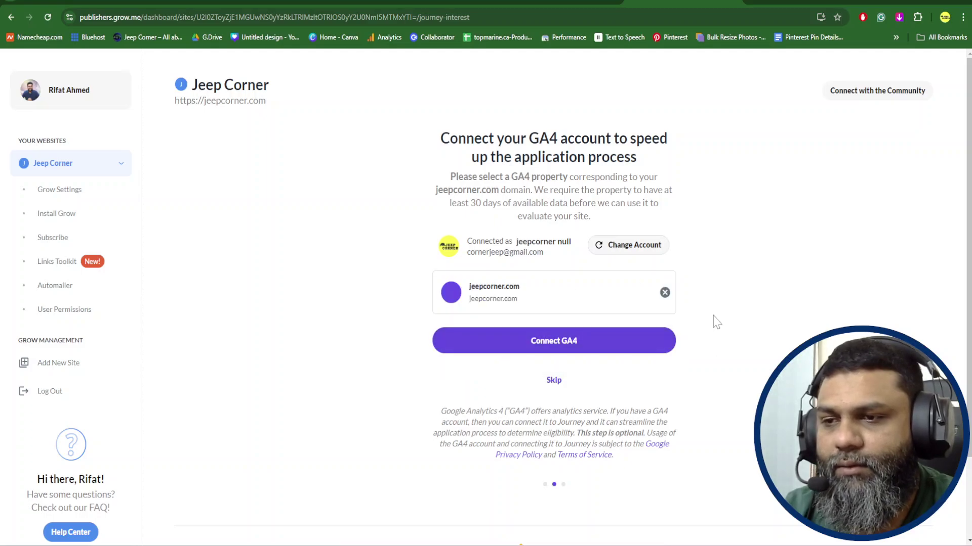
left_click(557, 345)
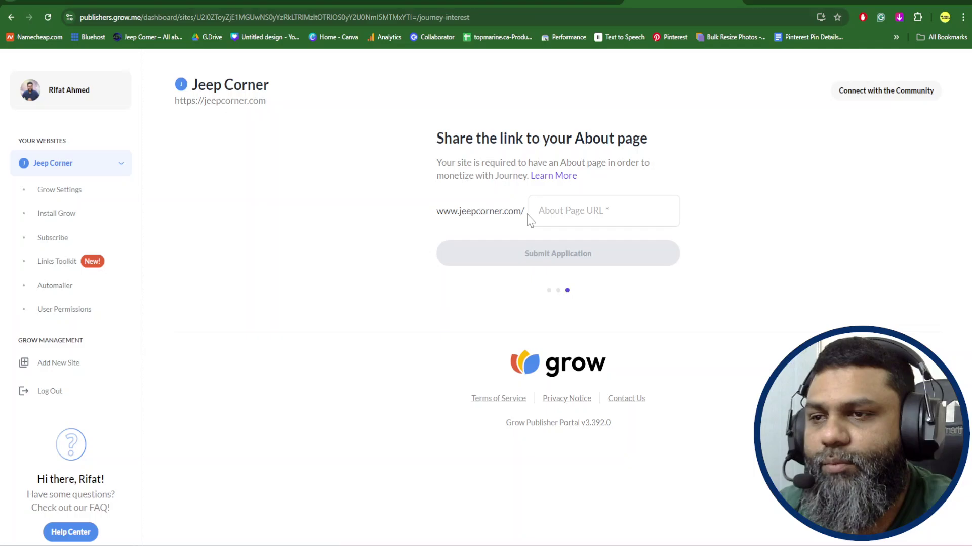
left_click(327, 2)
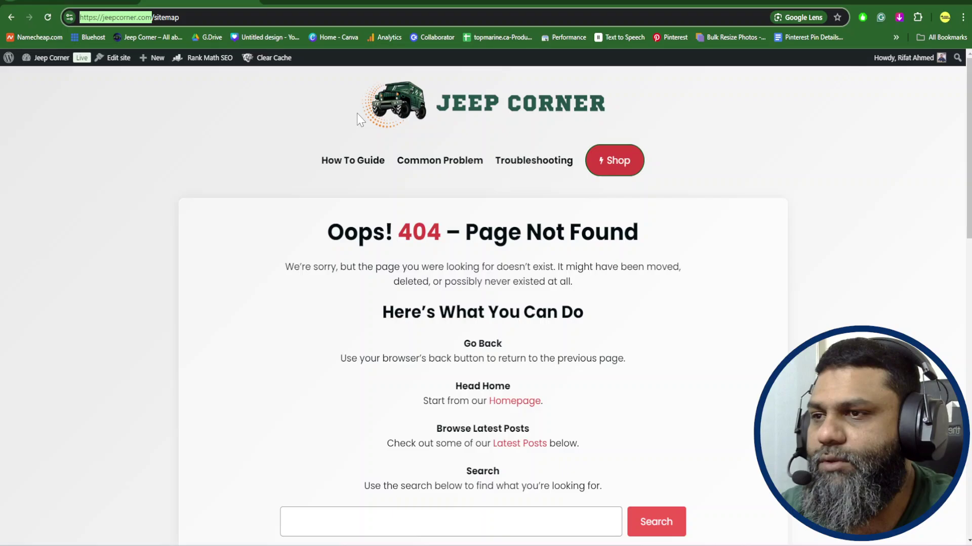
scroll(578, 152, "down", 5)
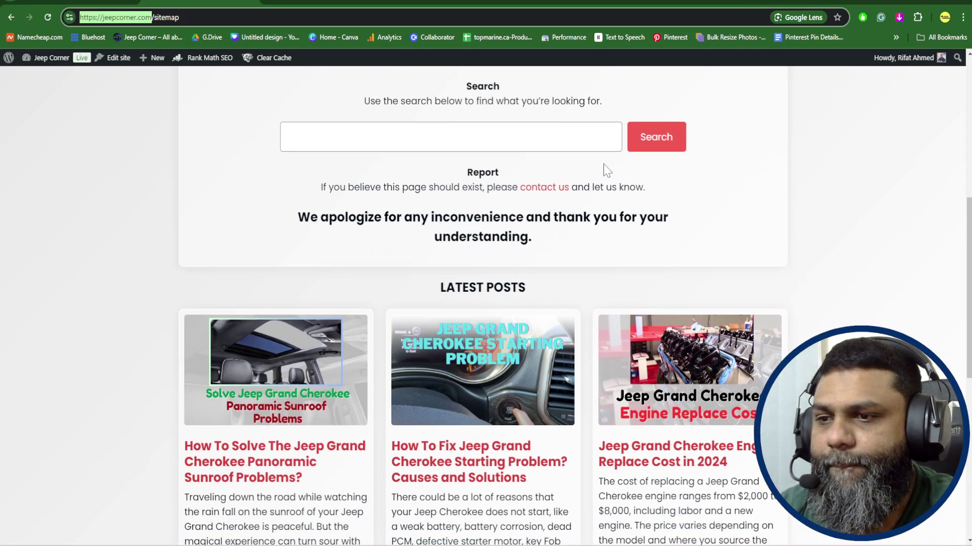
scroll(605, 170, "down", 6)
left_click(661, 334)
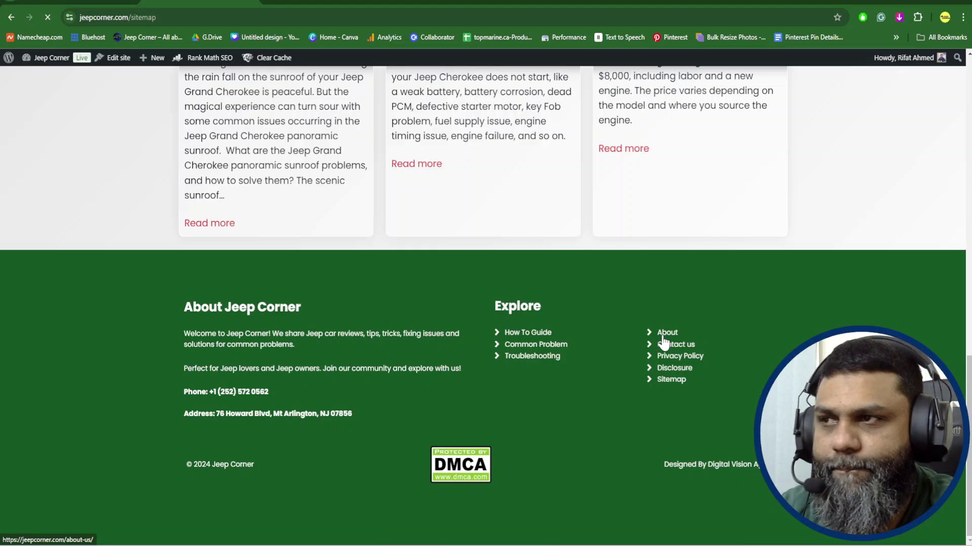
left_click(130, 18)
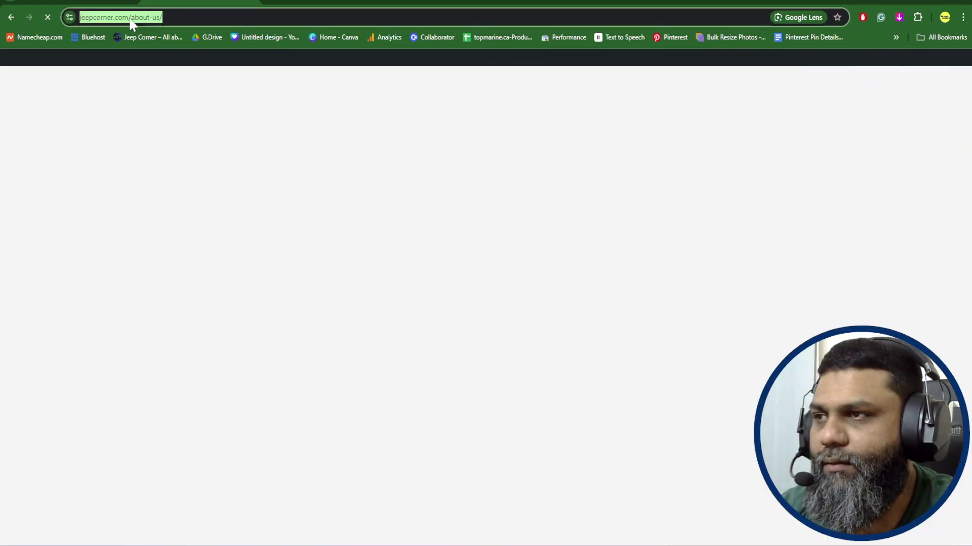
right_click(130, 19)
left_click(185, 121)
scroll(596, 216, "down", 2)
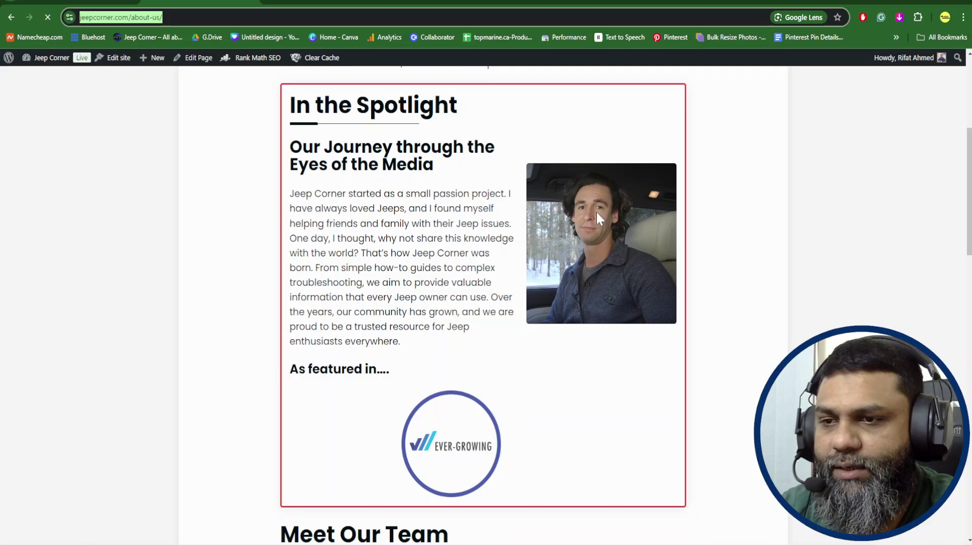
scroll(598, 218, "down", 3)
scroll(601, 220, "down", 5)
scroll(598, 217, "down", 5)
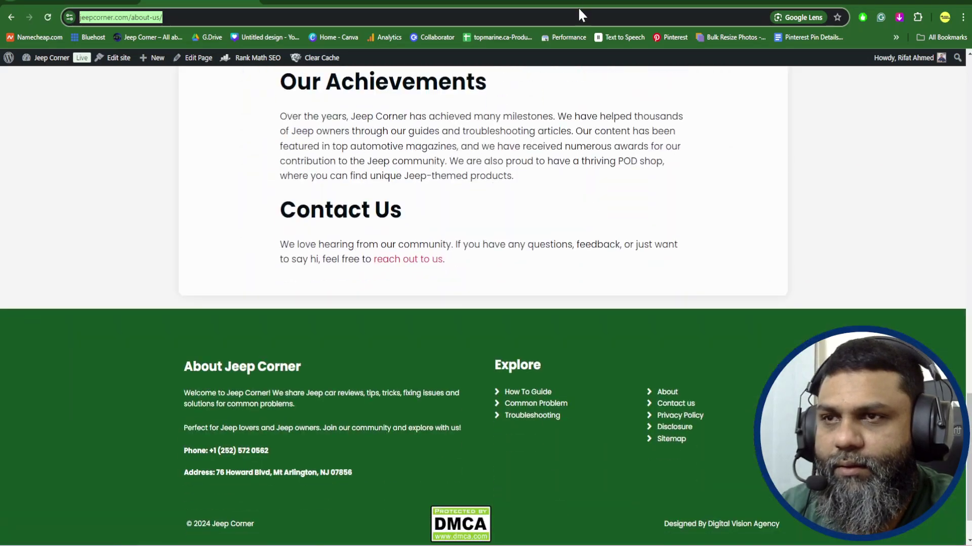
left_click(580, 6)
Enter 'about-us' as the About Page URL, submit the application, and continue.
left_click(608, 214)
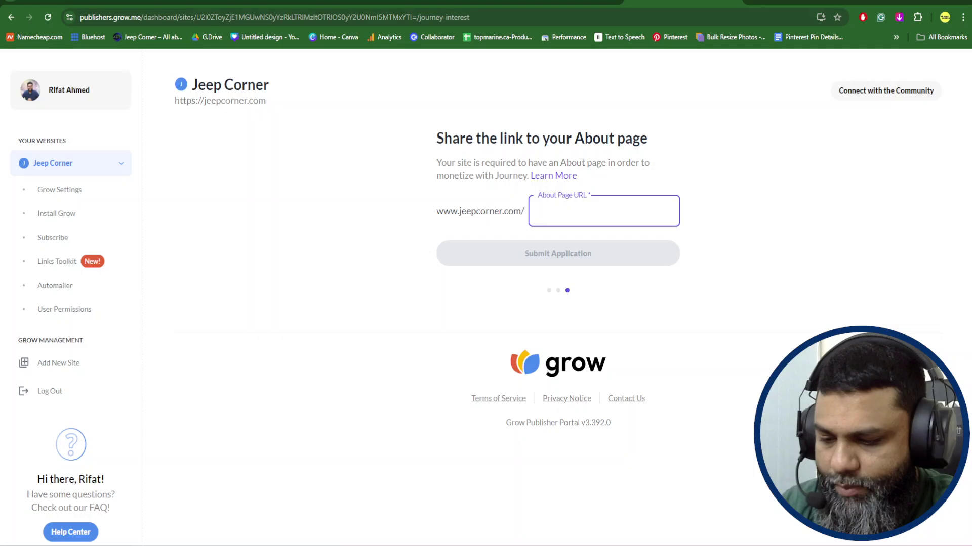
type("about-us")
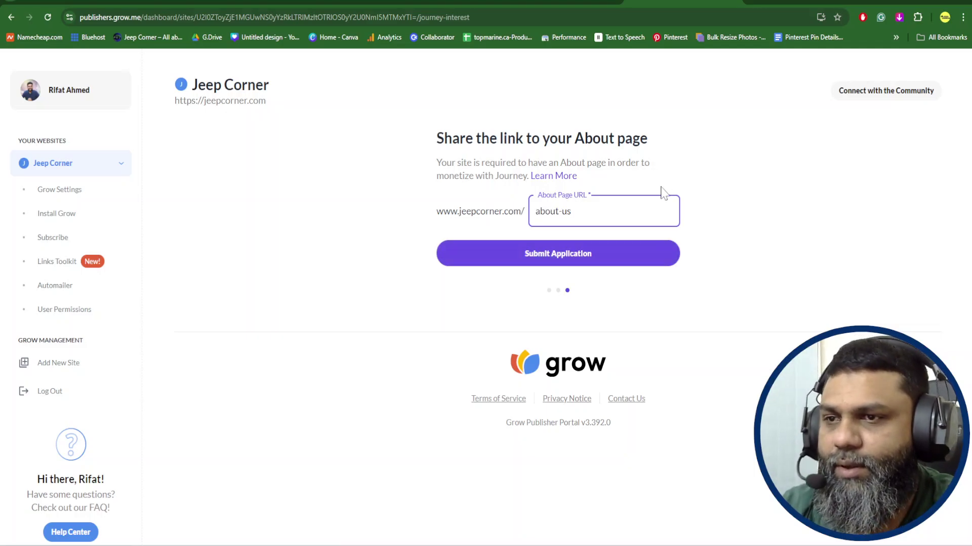
left_click(575, 258)
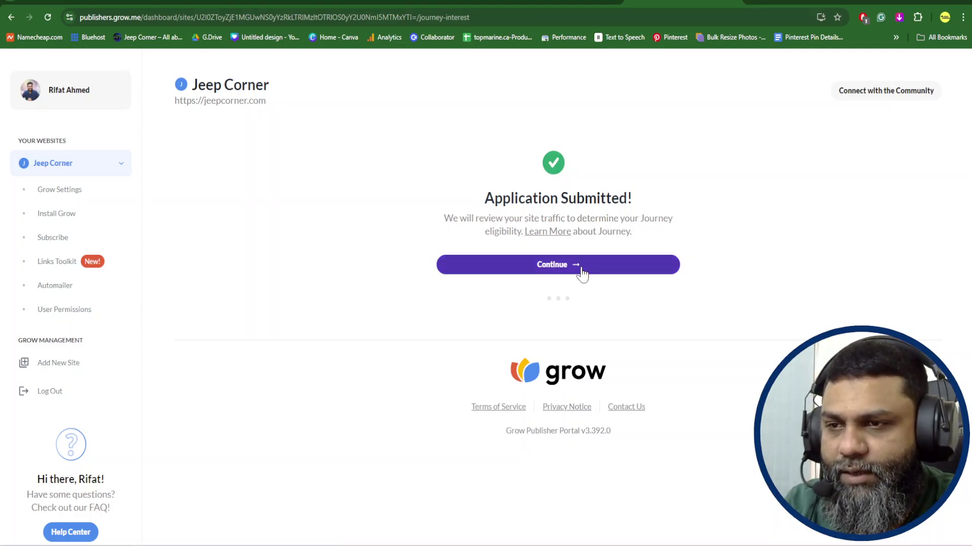
left_click(561, 267)
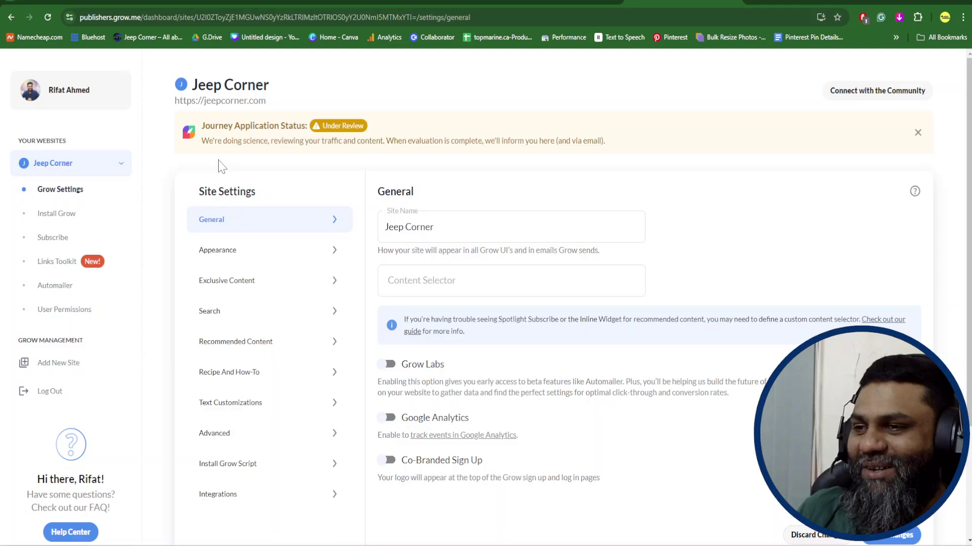
scroll(531, 261, "down", 2)
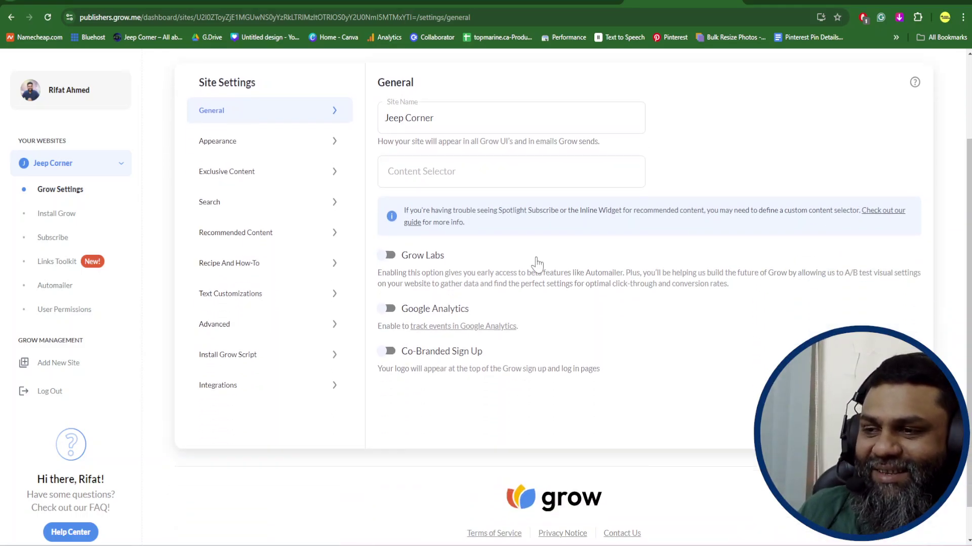
scroll(536, 263, "up", 2)
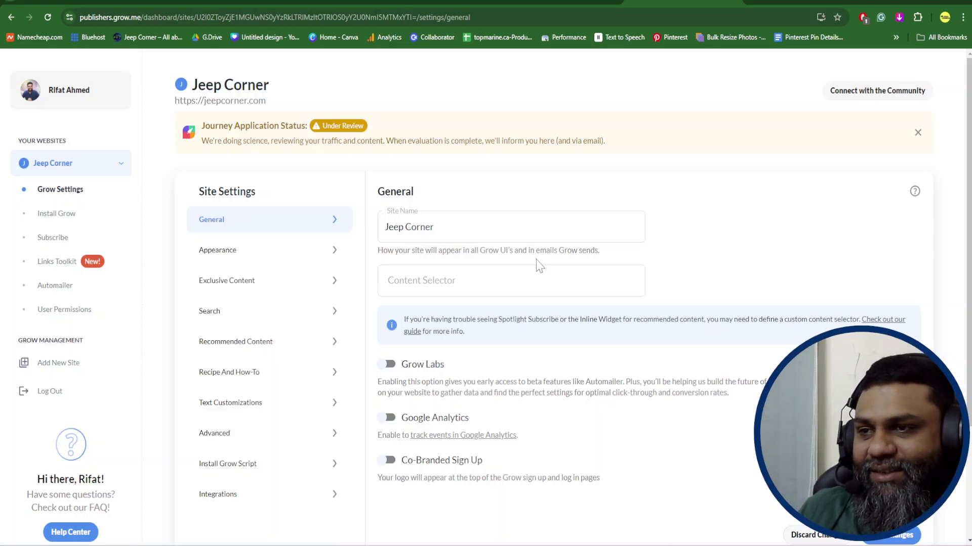
Switch on the Google Analytics toggle in Jeep Corner's General Grow settings.
left_click(389, 418)
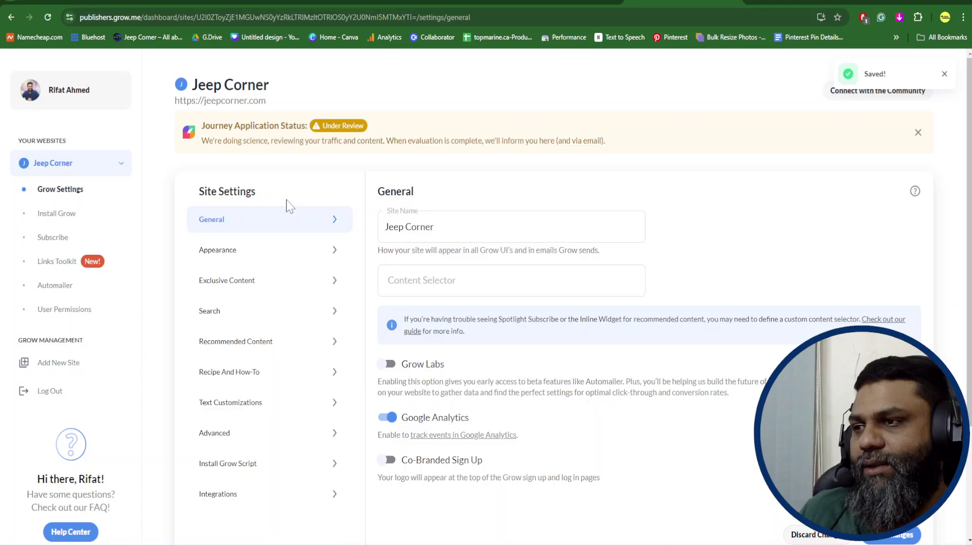
Browse the Appearance, Exclusive Content, Search and Recommended Content settings, then go to Install Grow.
left_click(73, 219)
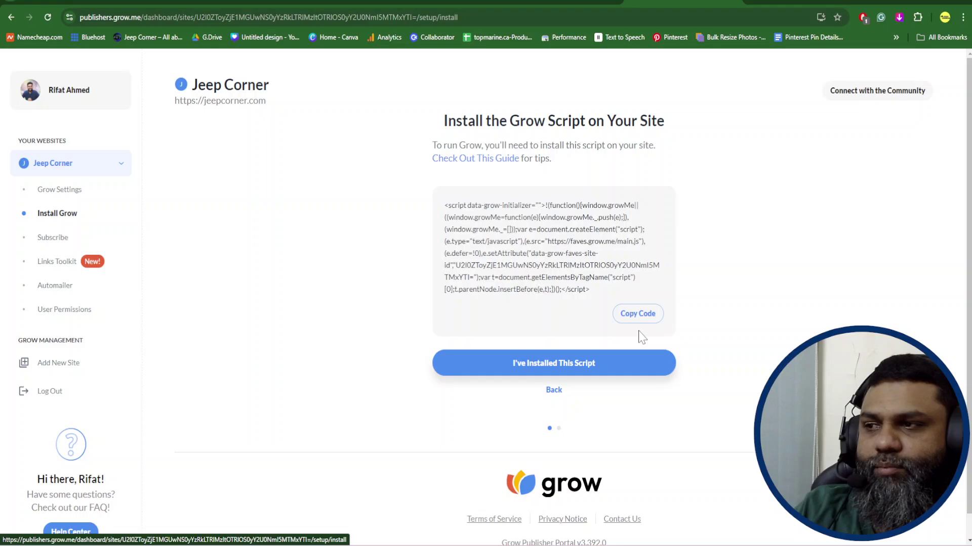
left_click(59, 197)
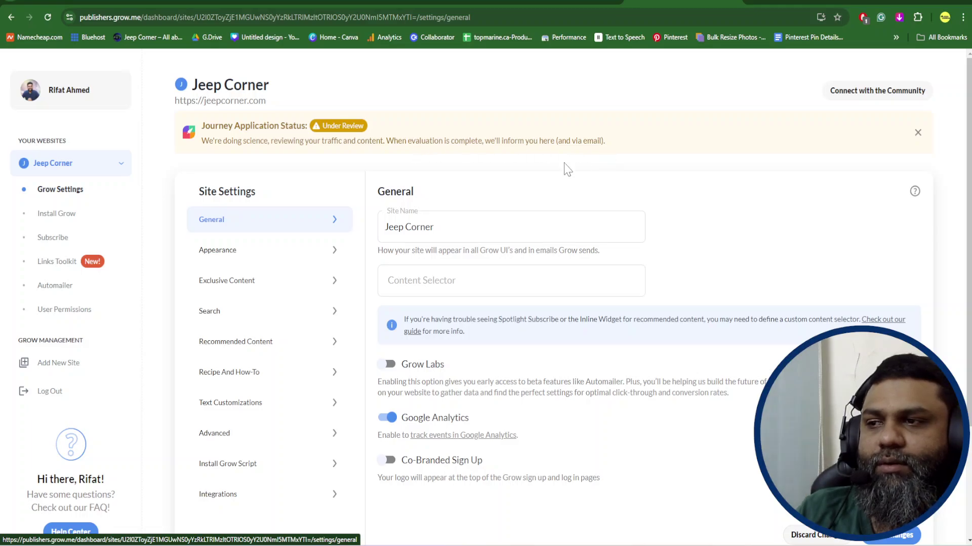
left_click(266, 256)
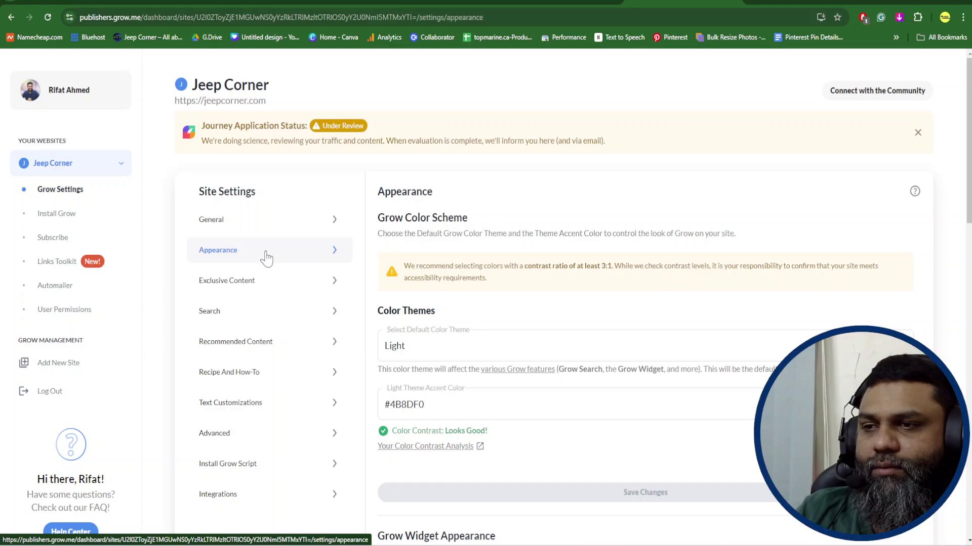
scroll(503, 278, "down", 3)
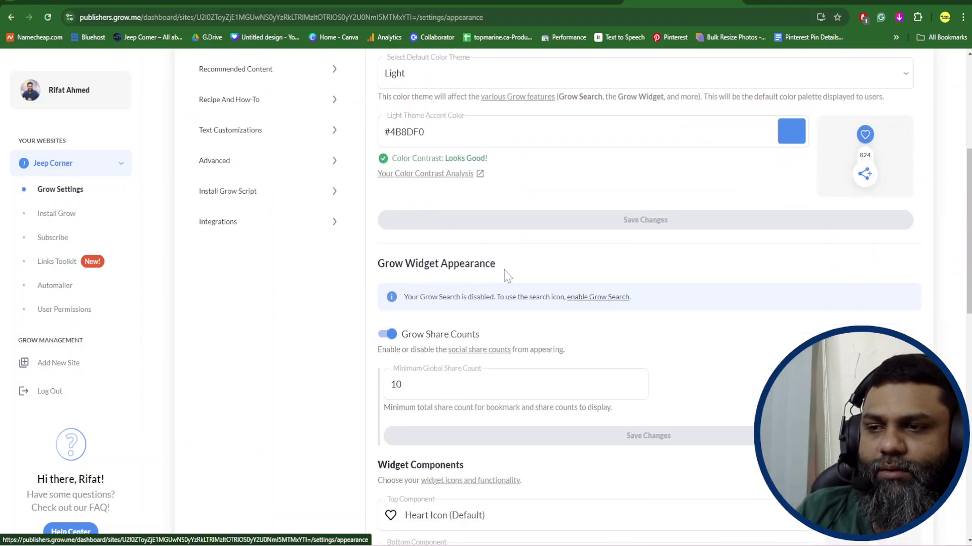
scroll(503, 278, "up", 3)
left_click(243, 236)
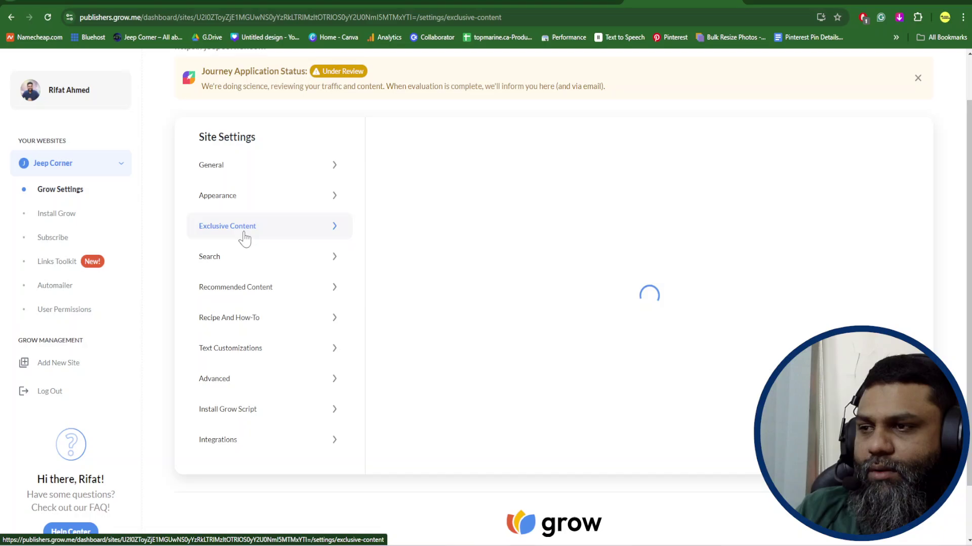
left_click(243, 265)
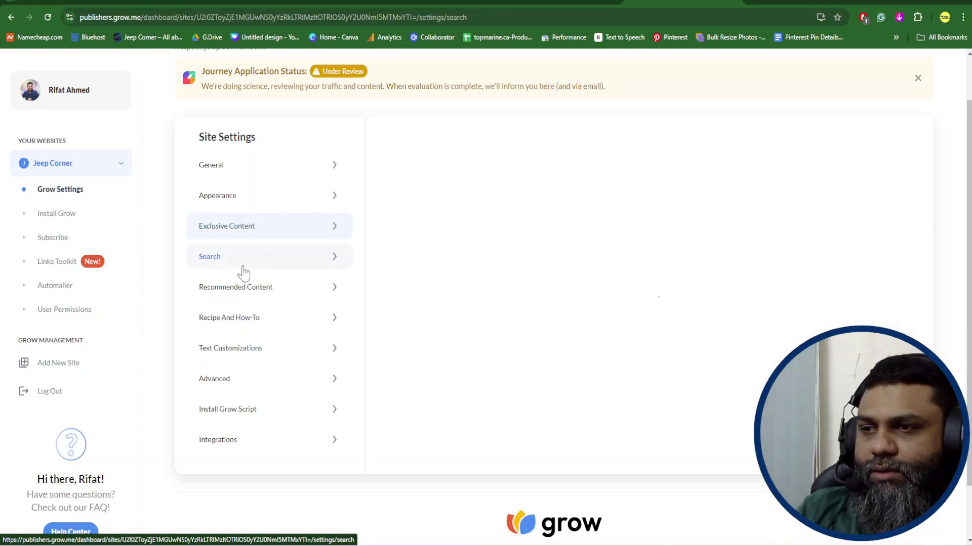
left_click(242, 287)
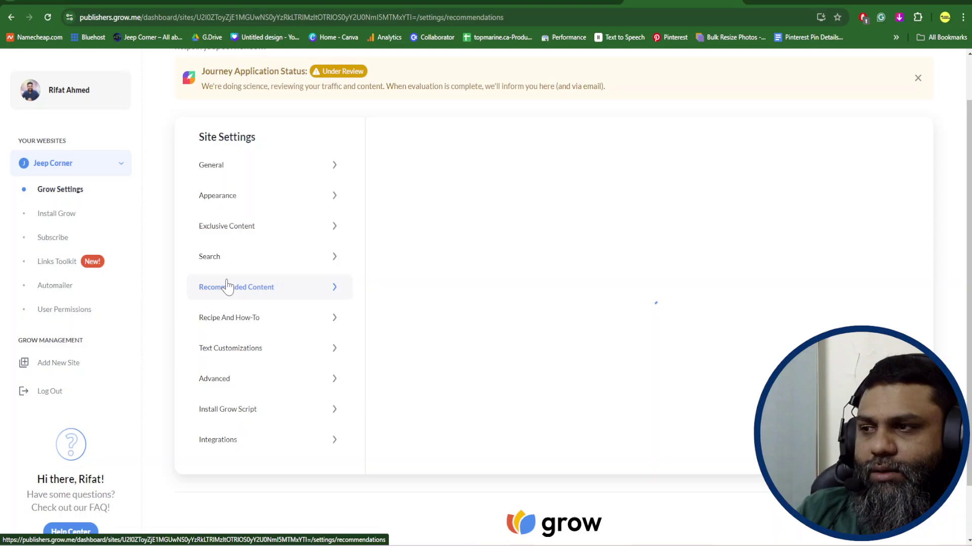
left_click(65, 219)
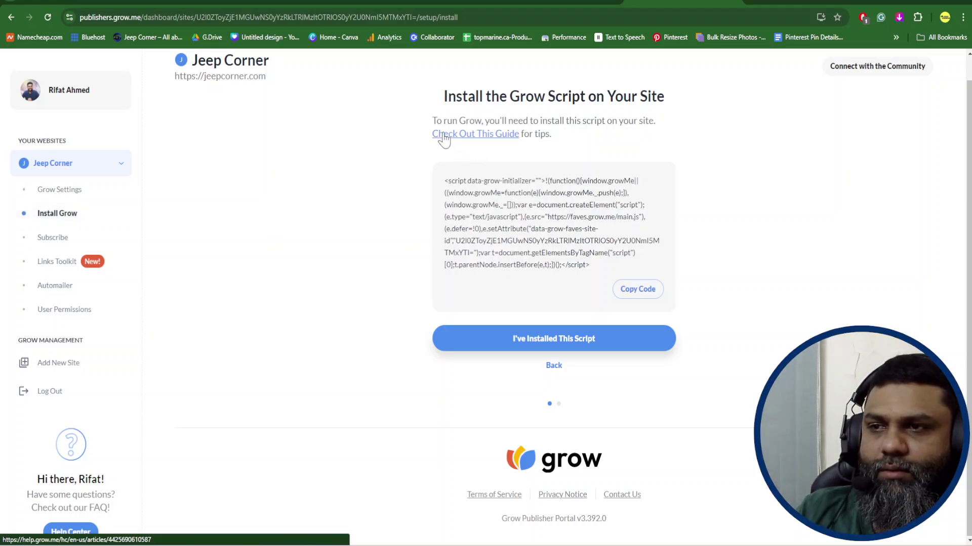
left_click(475, 134)
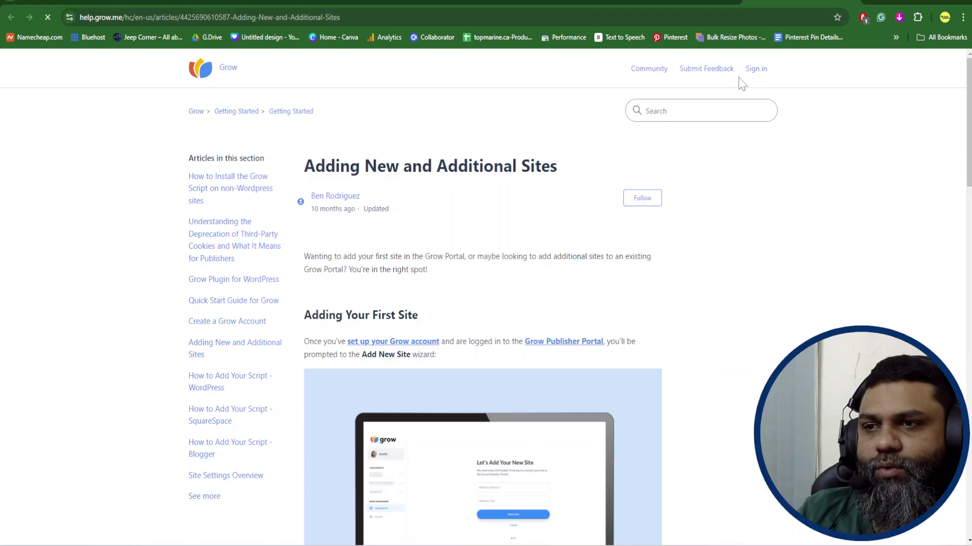
scroll(571, 226, "down", 2)
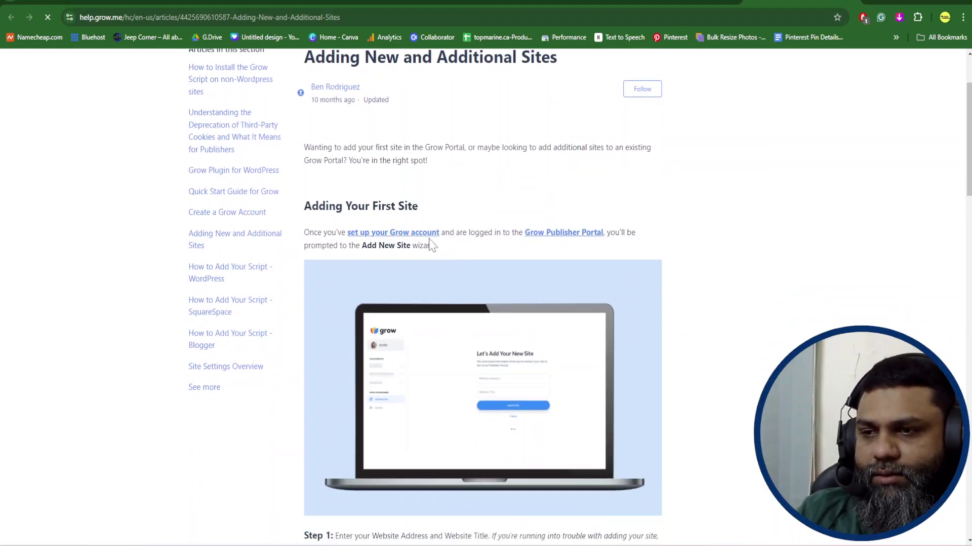
scroll(631, 251, "down", 3)
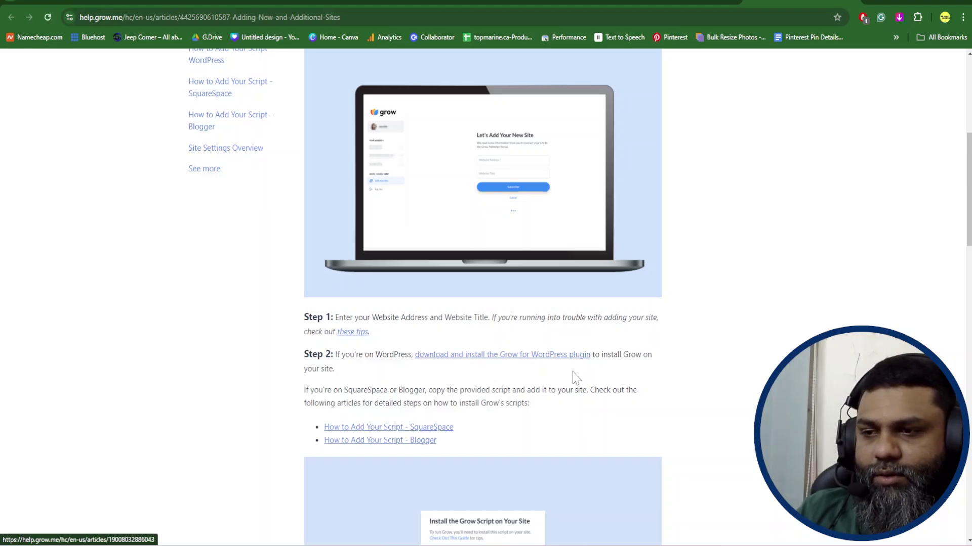
scroll(574, 380, "down", 4)
scroll(571, 380, "down", 1)
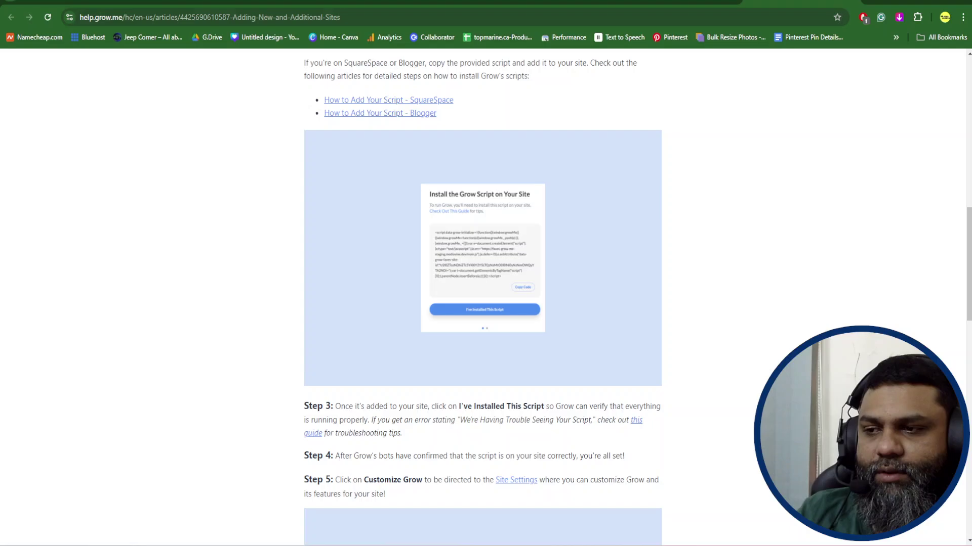
scroll(470, 409, "down", 1)
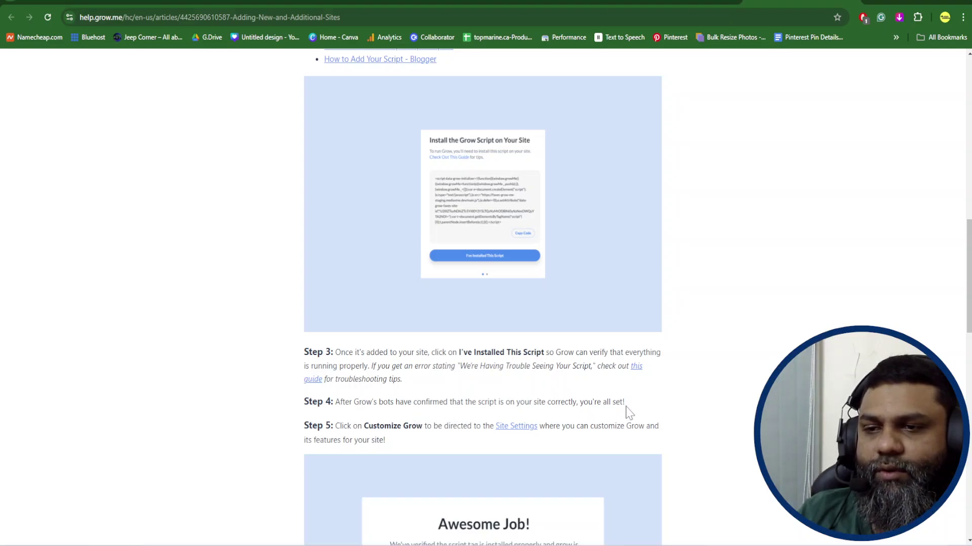
scroll(714, 412, "up", 3)
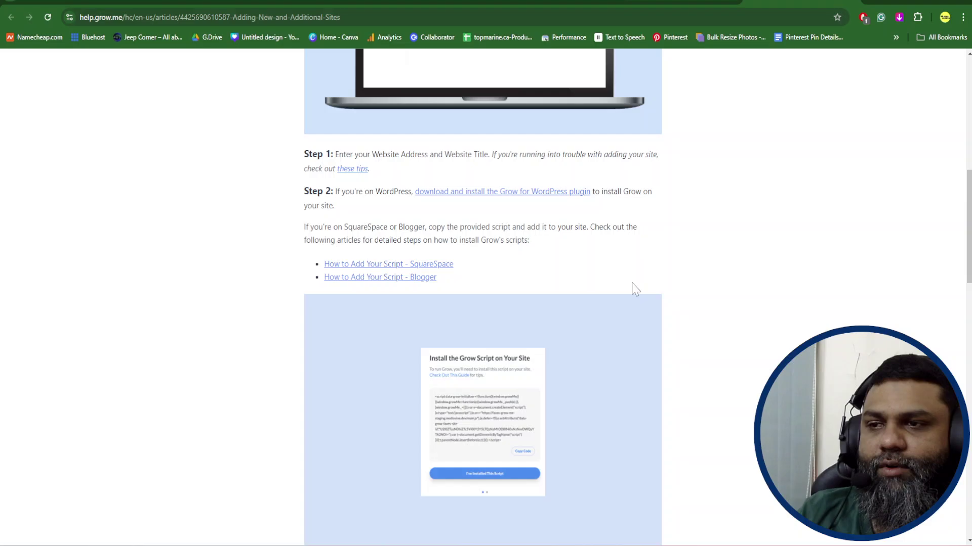
left_click_drag(389, 228, 467, 227)
left_click(575, 238)
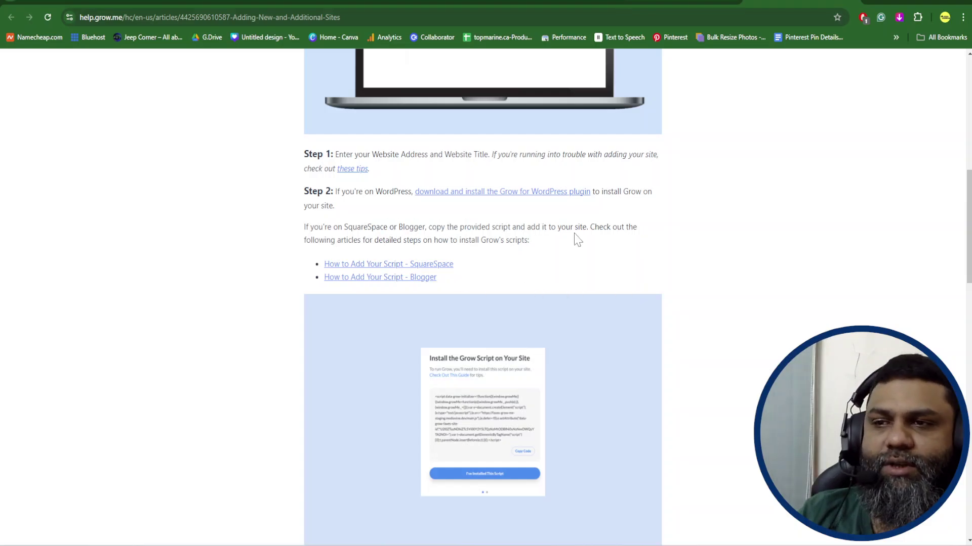
left_click(744, 2)
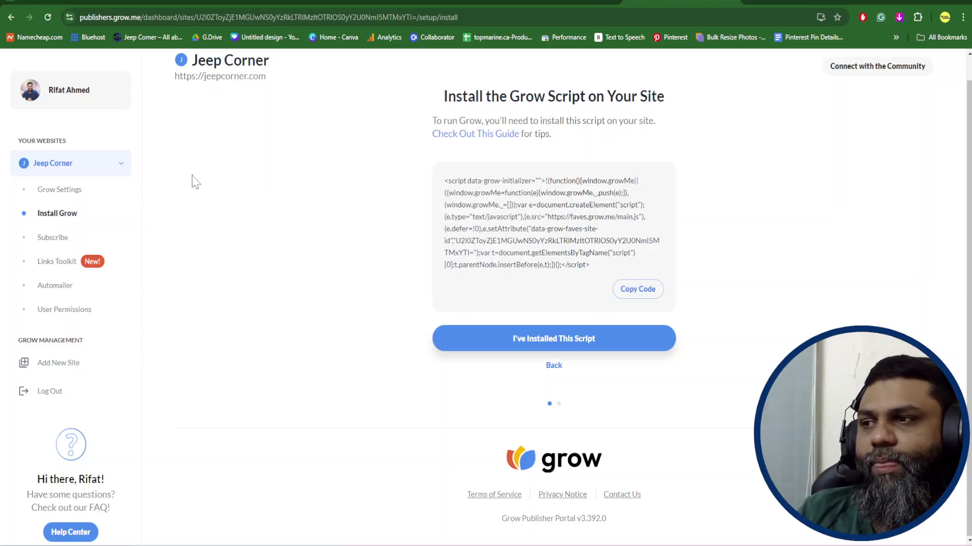
View Jeep Corner's Links Toolkit page from the sidebar.
left_click(58, 262)
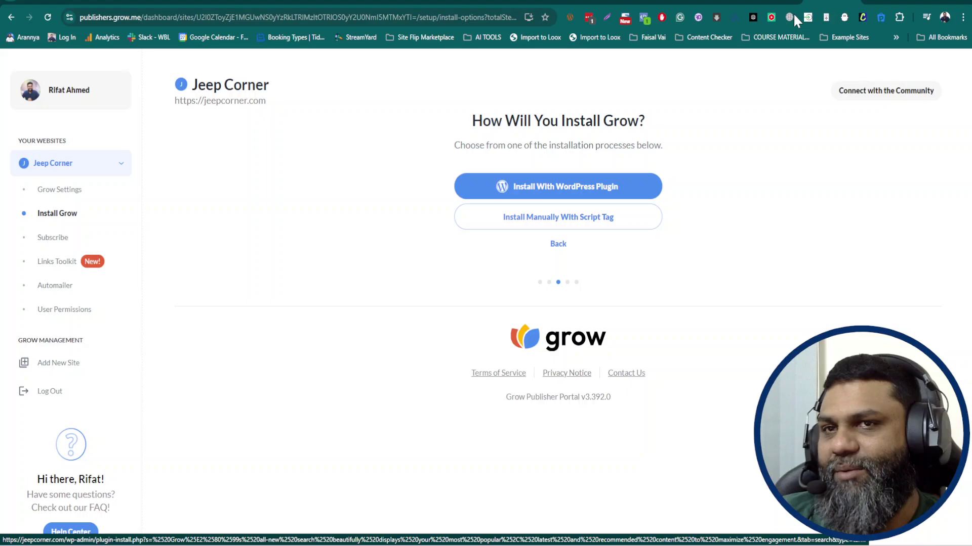
In a new tab, open Gmail and check the Google security alert email.
key("ctrl+t")
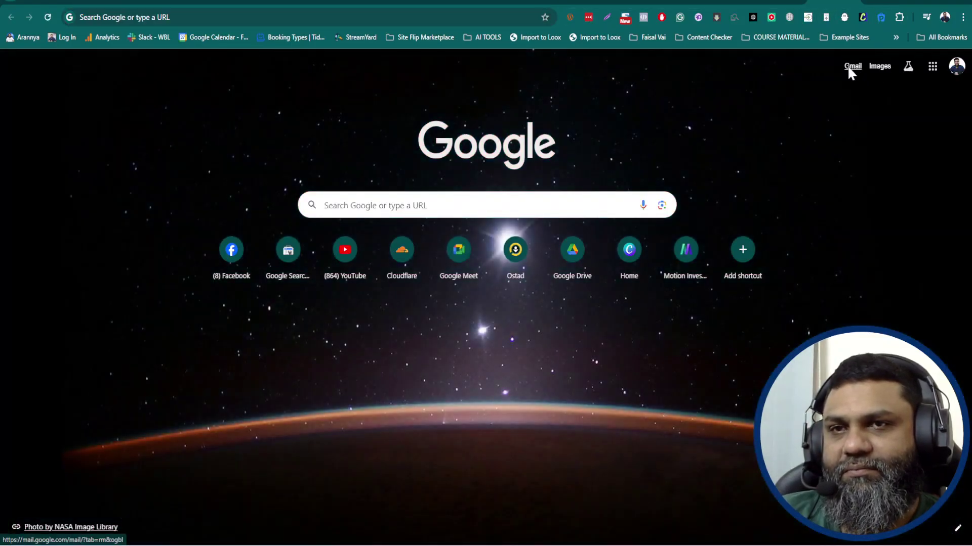
left_click(849, 66)
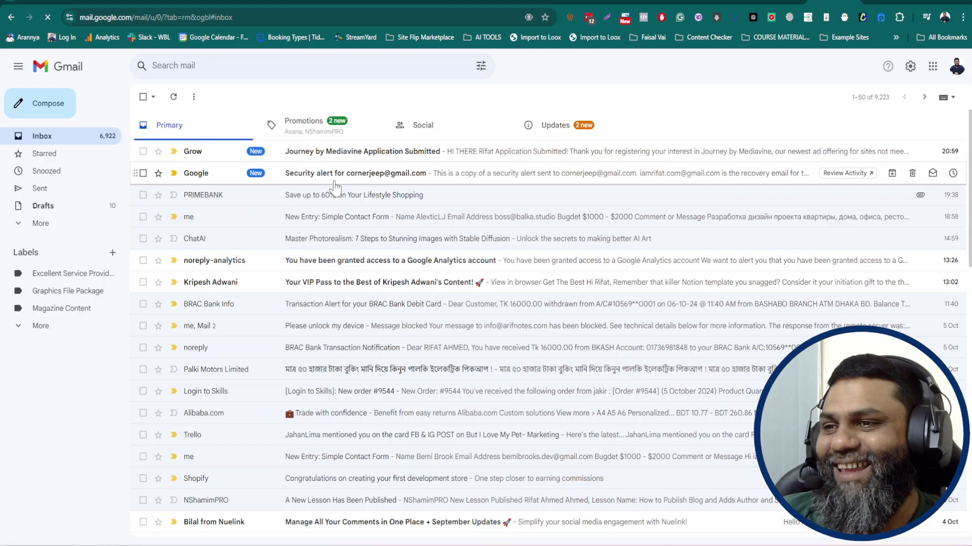
left_click(424, 179)
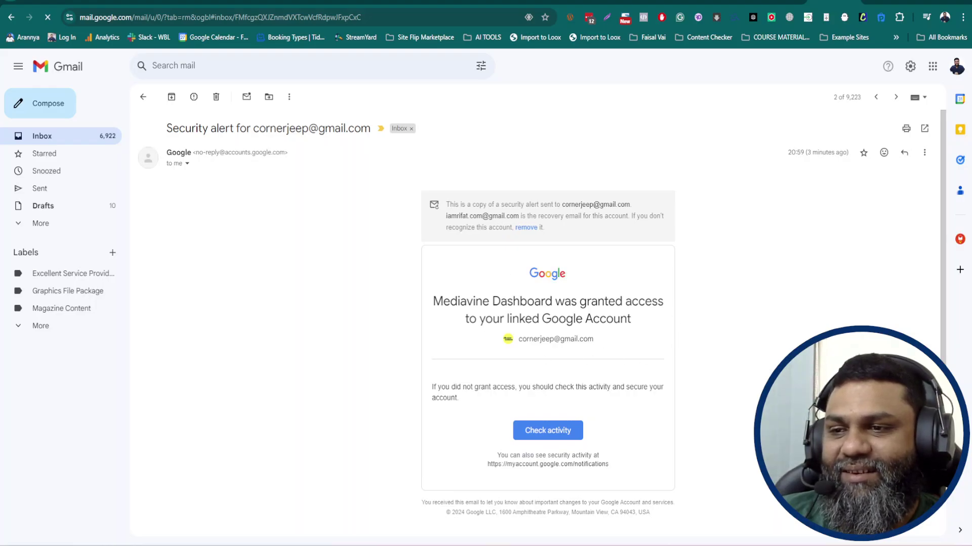
left_click(144, 100)
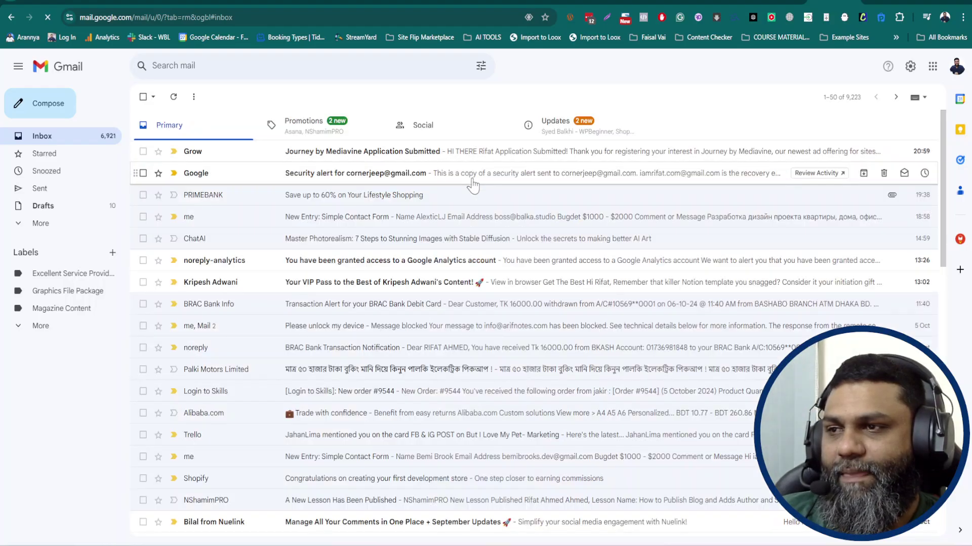
Follow the Application Submitted email's link to the Grow portal's Install the Grow Script page.
left_click(473, 158)
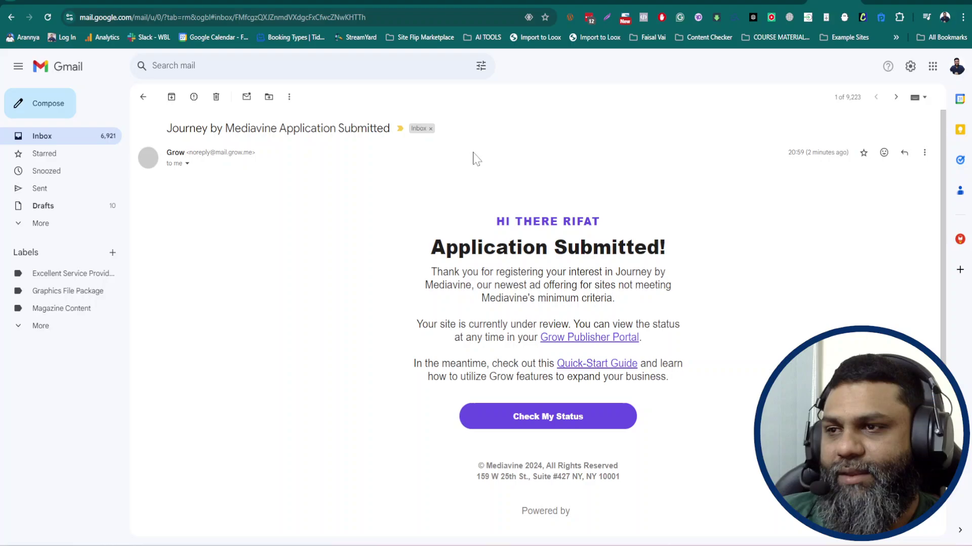
scroll(644, 293, "down", 2)
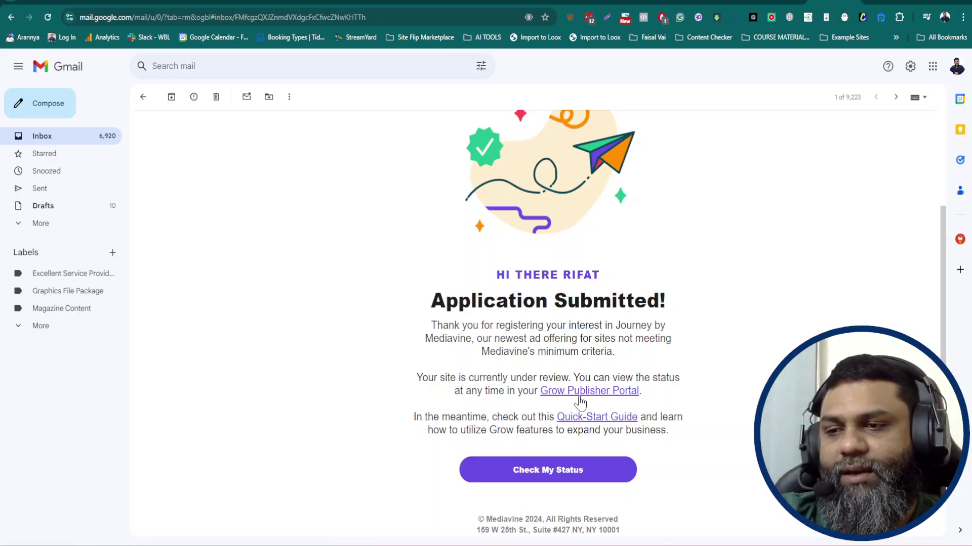
scroll(585, 399, "down", 1)
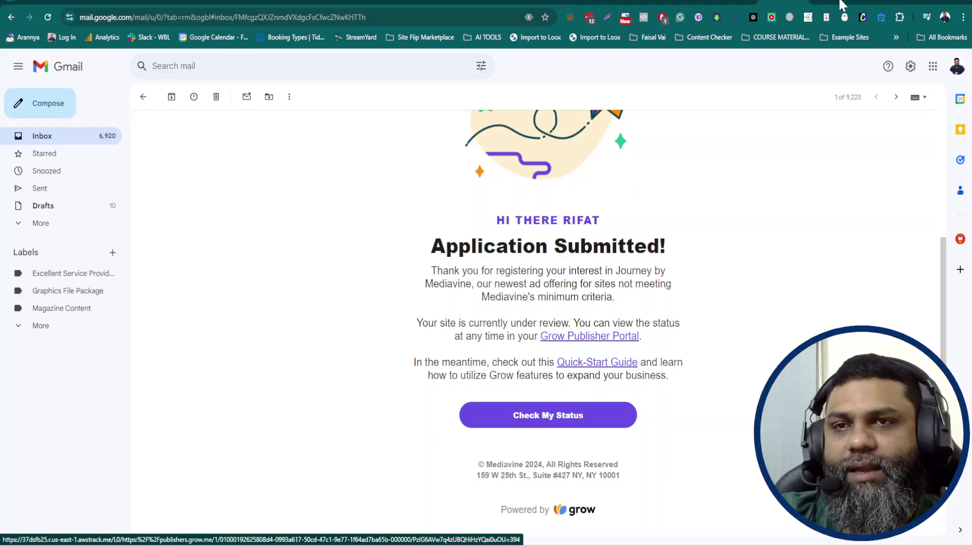
key("Return")
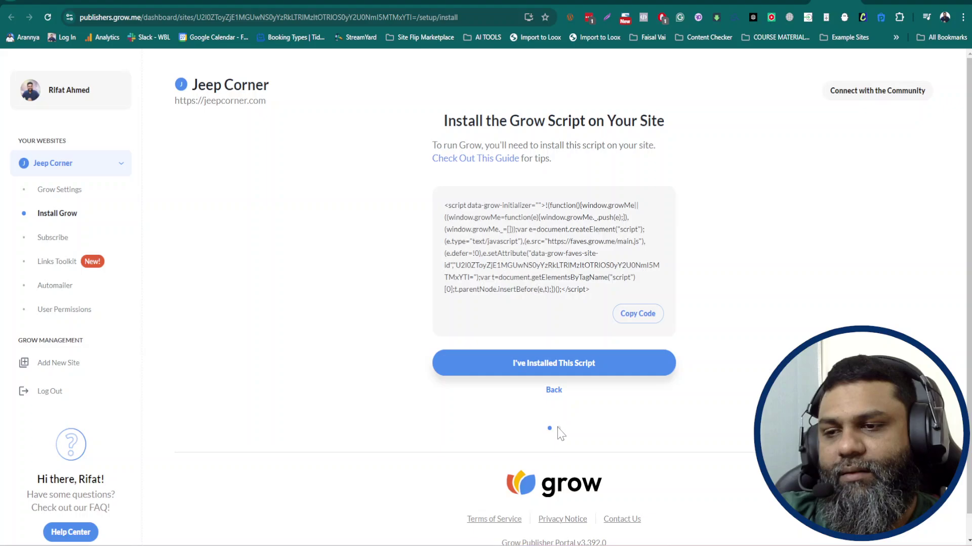
Confirm the script is installed, see Grow report trouble finding it, then view Subscribe forms.
left_click(583, 363)
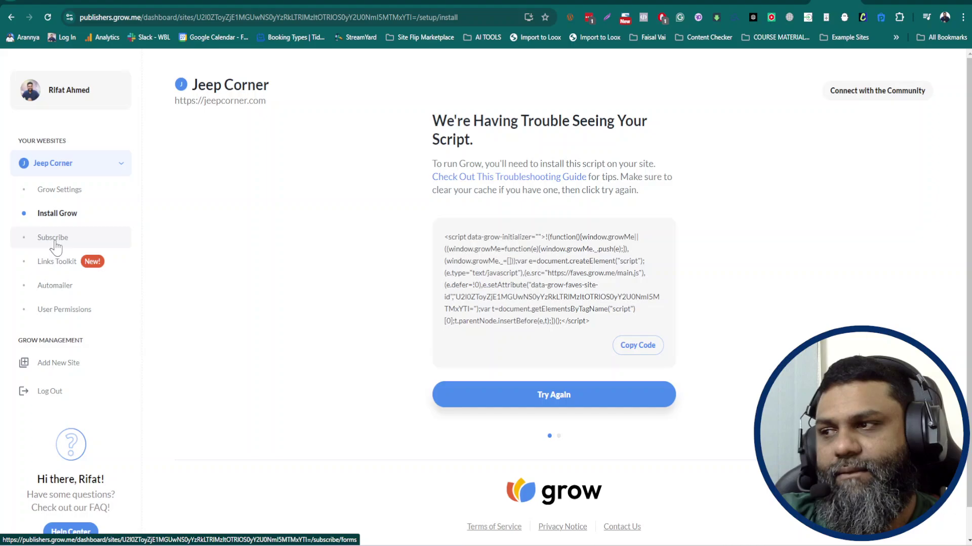
left_click(54, 240)
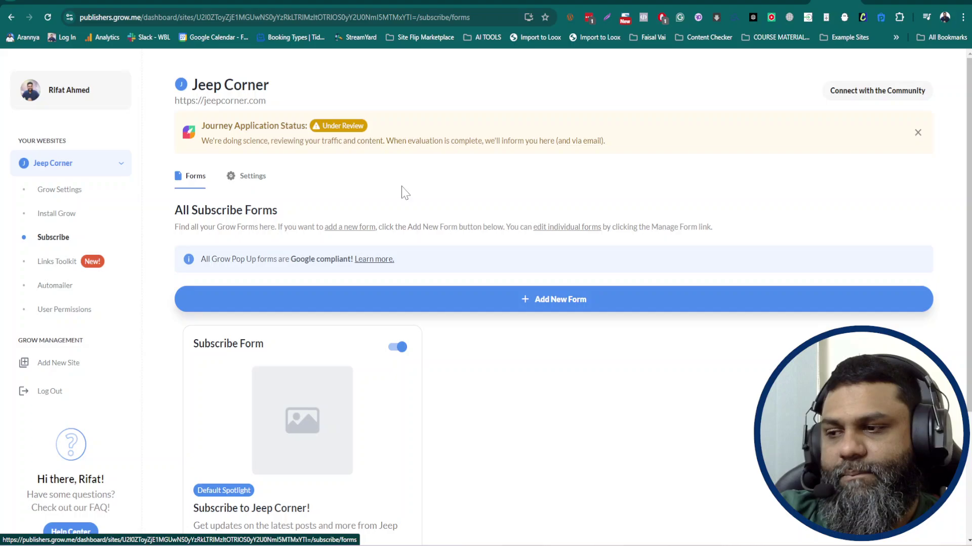
scroll(404, 193, "down", 2)
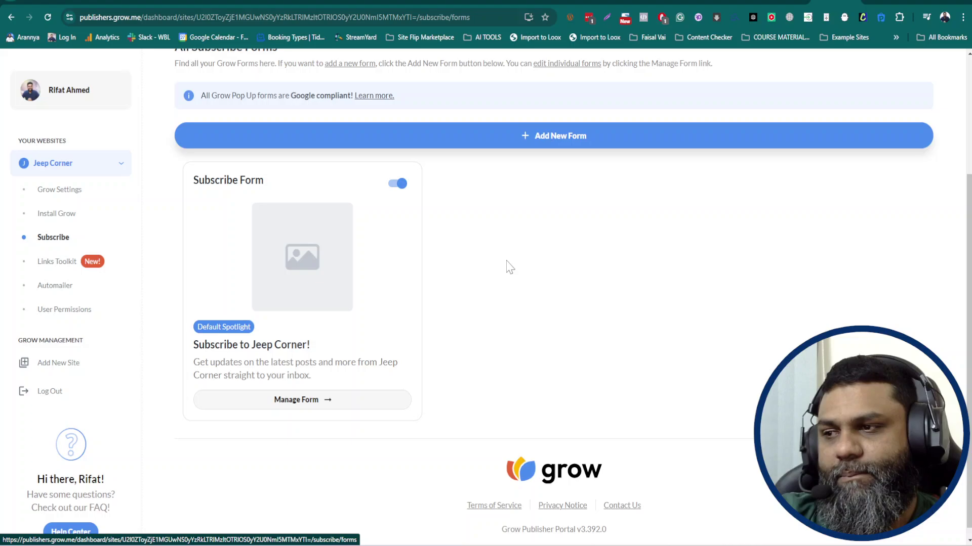
scroll(509, 267, "up", 2)
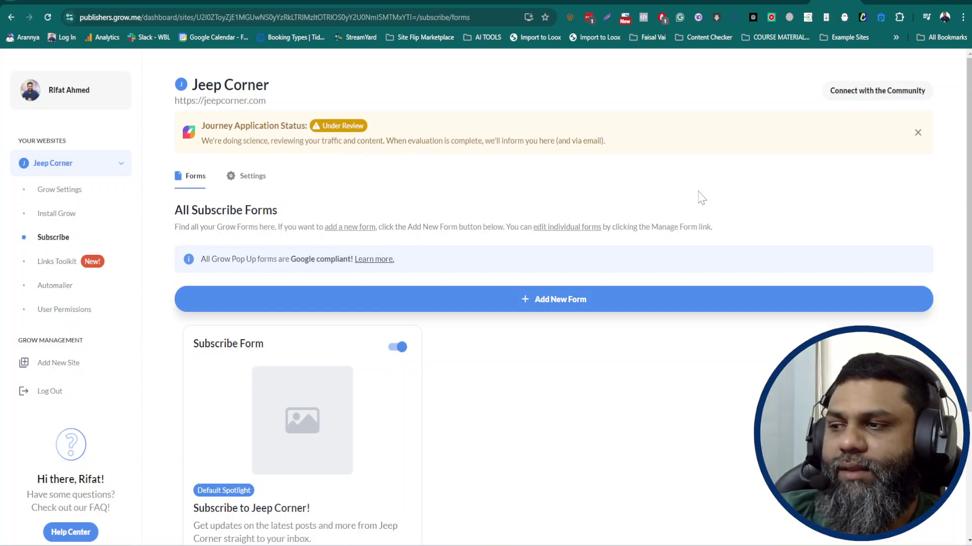
Check Jeep Corner's Recipe and How-To settings, then return to General settings.
left_click(65, 196)
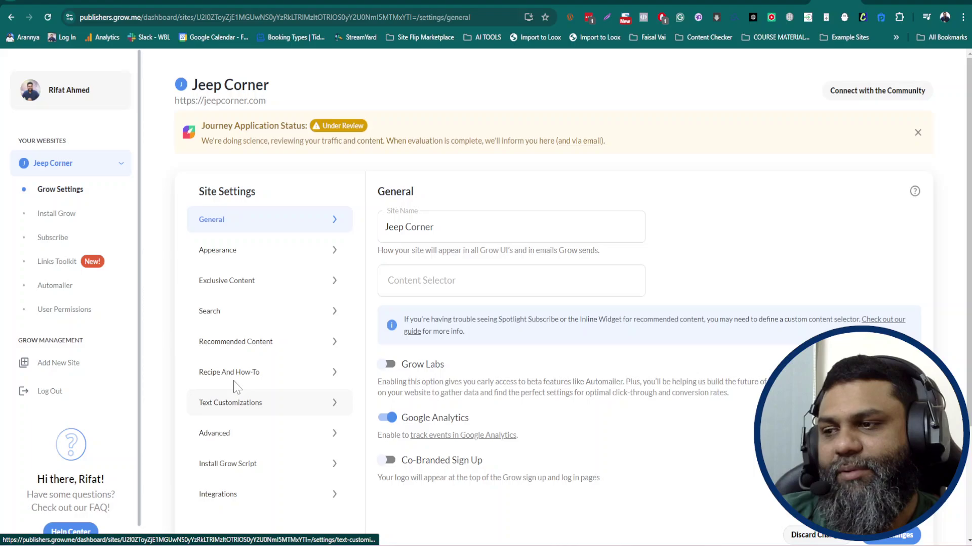
left_click(265, 375)
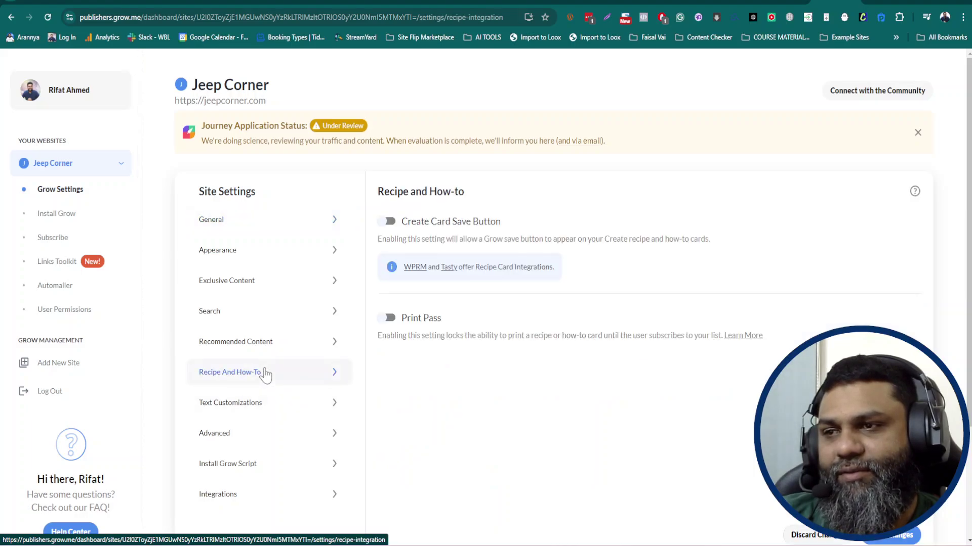
left_click(303, 221)
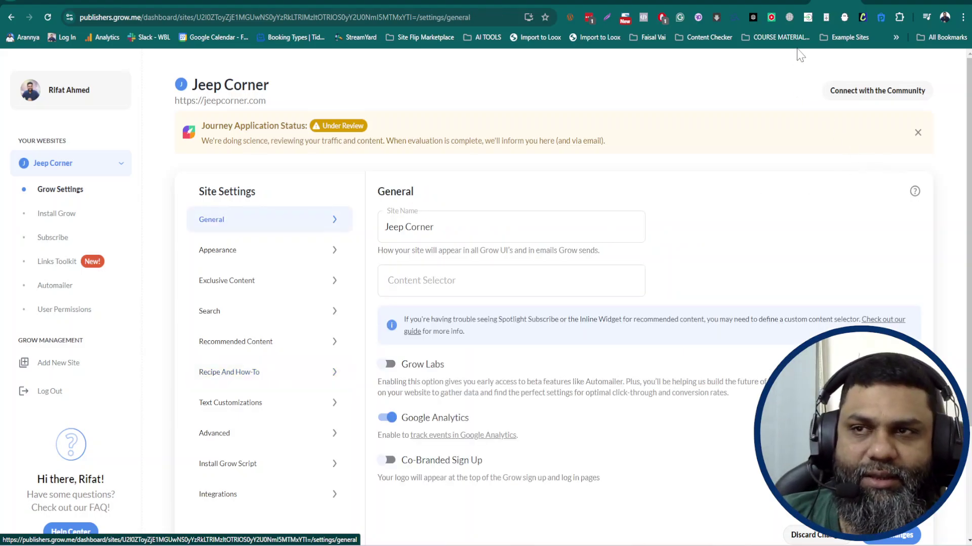